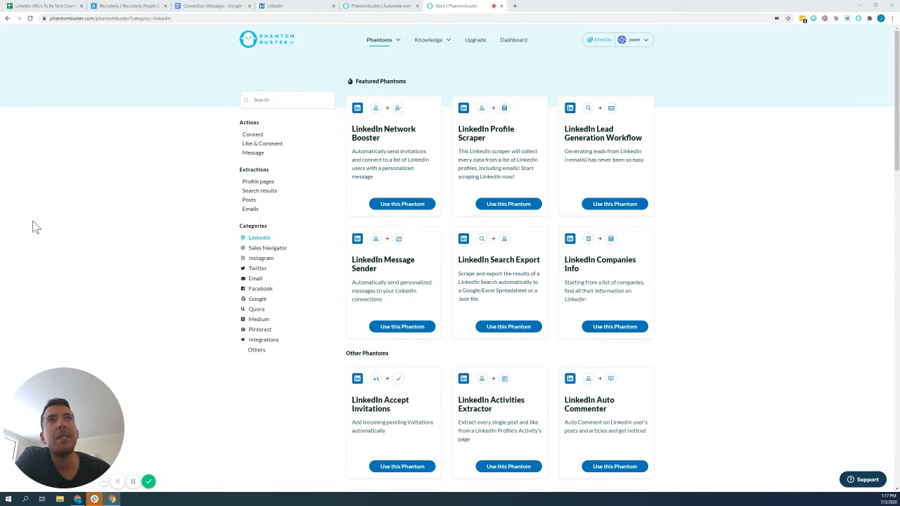
# Switch to Recruiterly and export all selected candidates of the Growth Marketer 10+ Years project, confirming the download.
pyautogui.click(116, 8)
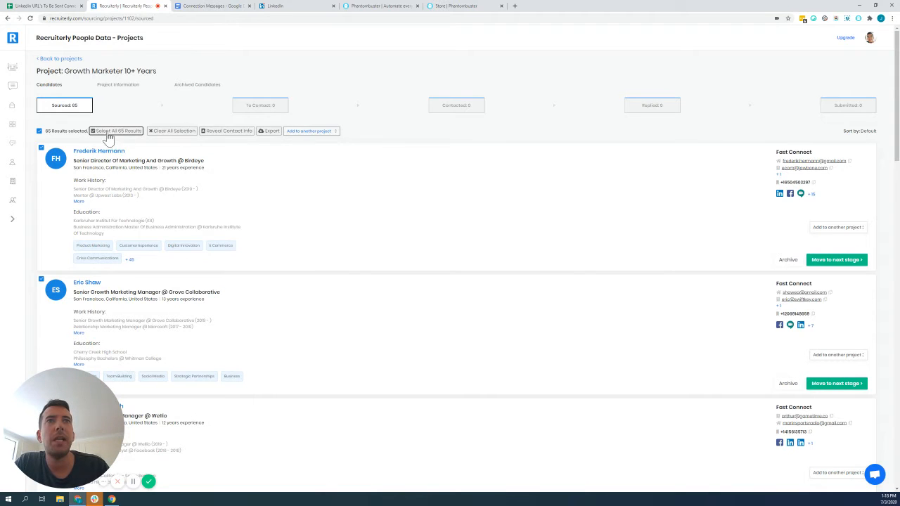
pyautogui.click(268, 132)
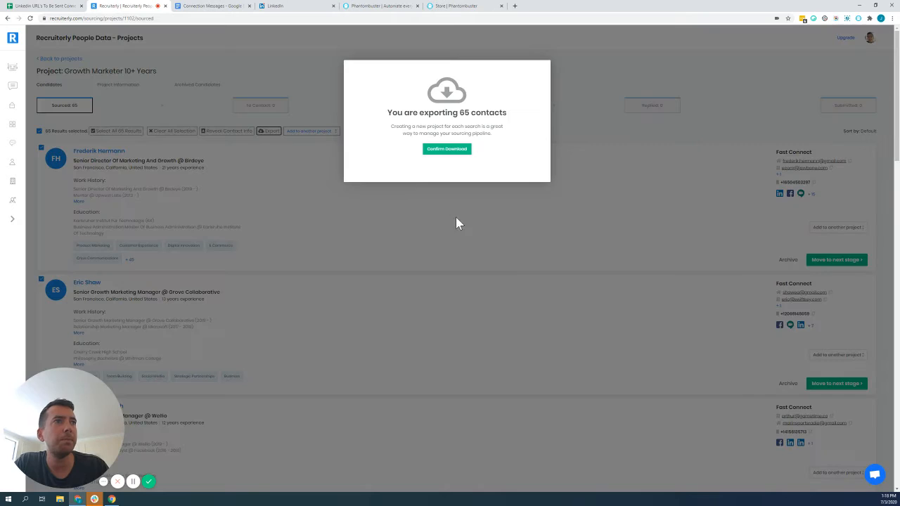
pyautogui.click(430, 149)
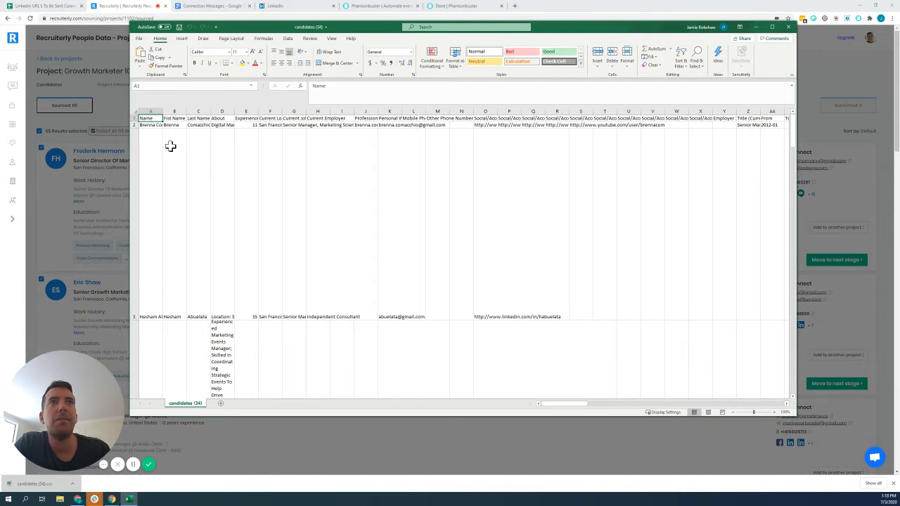
# In the exported candidates file in Excel, turn off text wrapping for every cell of the sheet.
pyautogui.click(135, 111)
pyautogui.rightClick(298, 188)
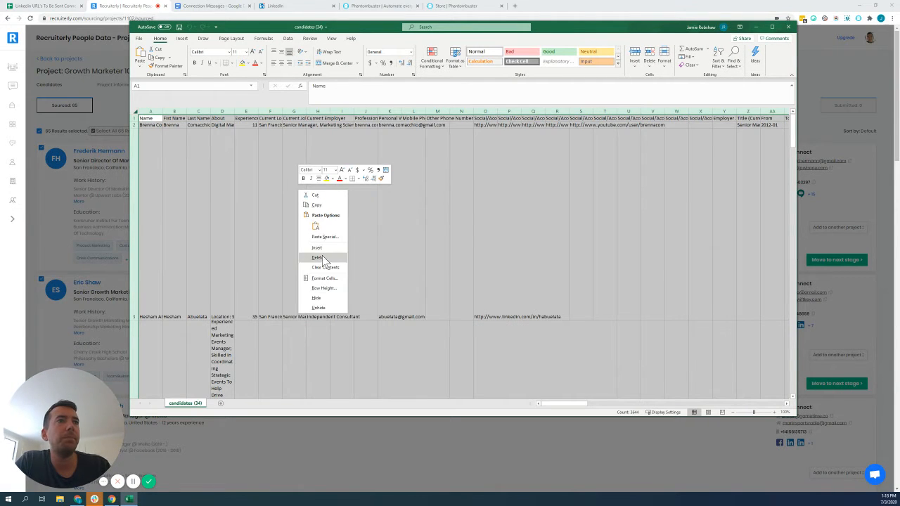
pyautogui.press('Escape')
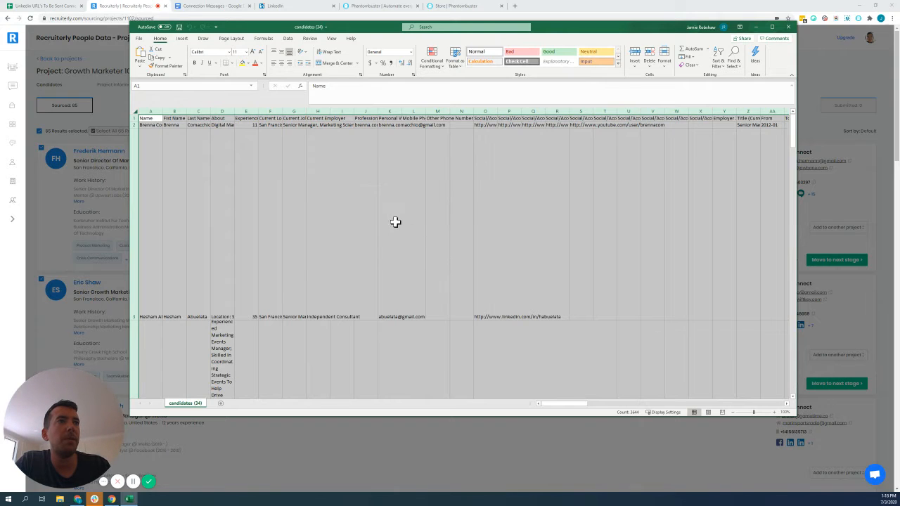
pyautogui.hotkey('ctrl', '1')
pyautogui.click(173, 65)
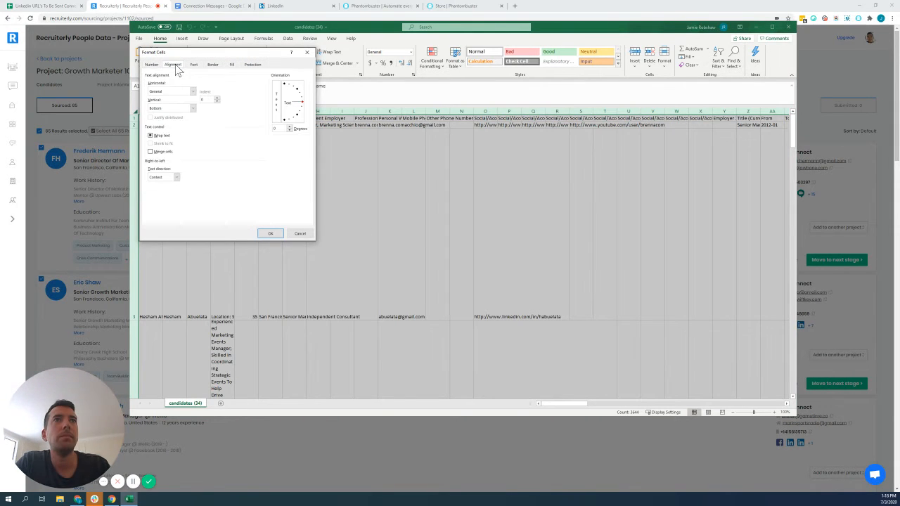
pyautogui.click(150, 135)
pyautogui.click(150, 135)
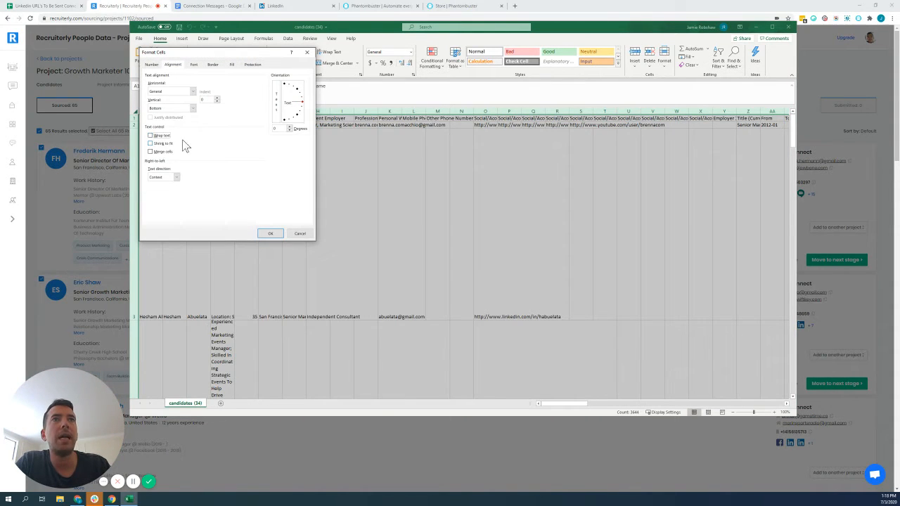
pyautogui.click(267, 232)
pyautogui.click(386, 231)
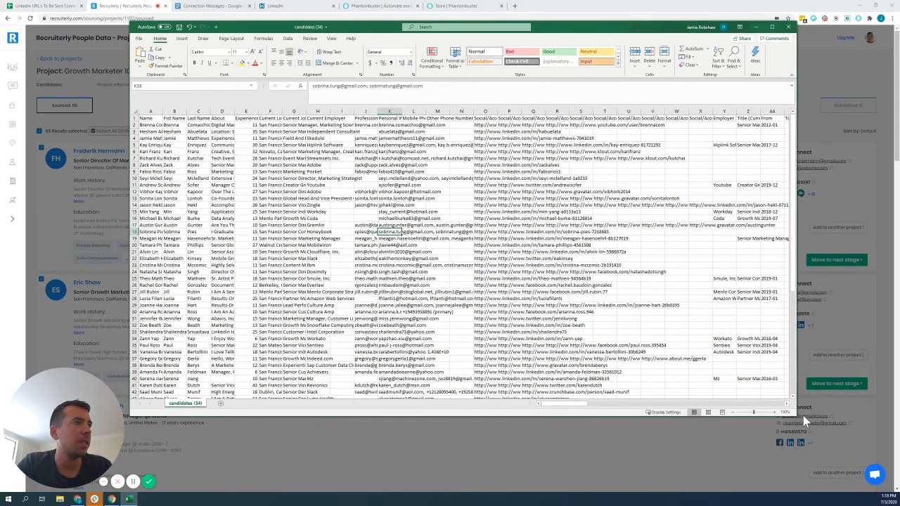
# Enlarge the Excel window and widen the Social/Account URL 1 column (column O) so its links are readable.
pyautogui.moveTo(796, 416); pyautogui.dragTo(821, 468)
pyautogui.click(436, 205)
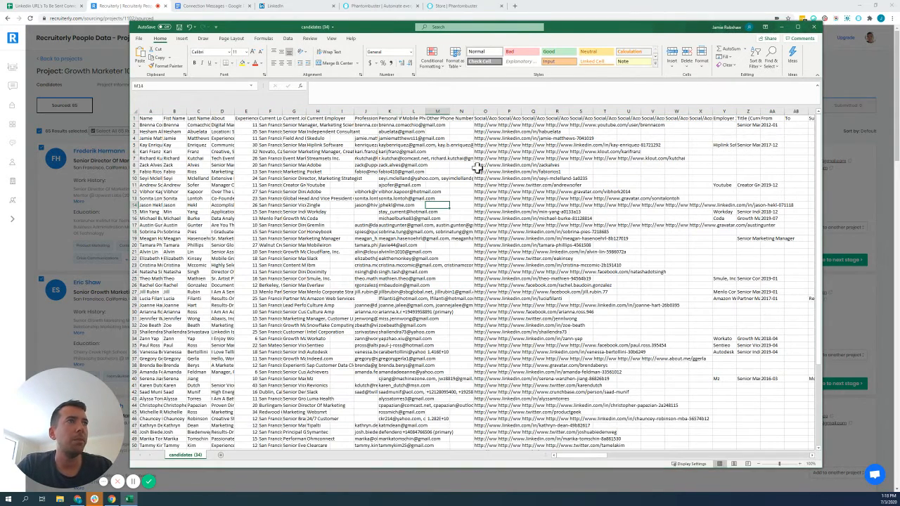
pyautogui.moveTo(497, 112); pyautogui.dragTo(551, 113)
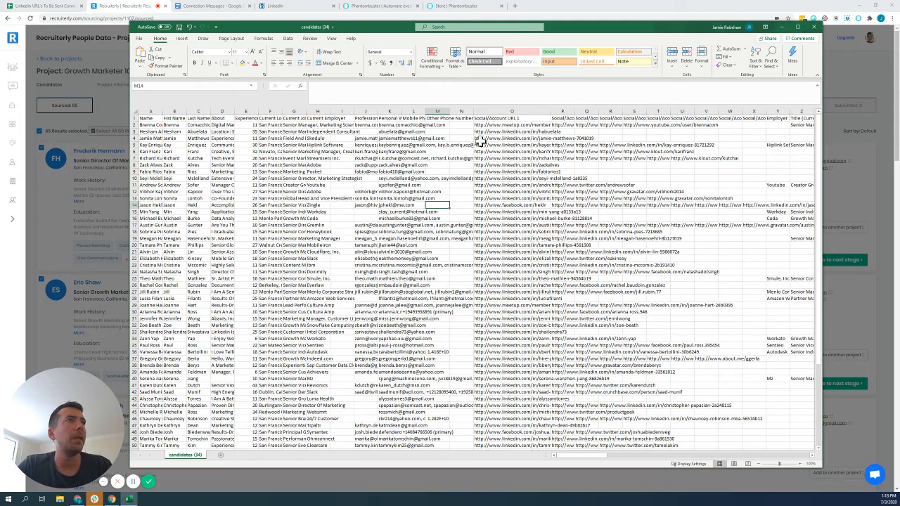
pyautogui.click(503, 111)
pyautogui.click(327, 140)
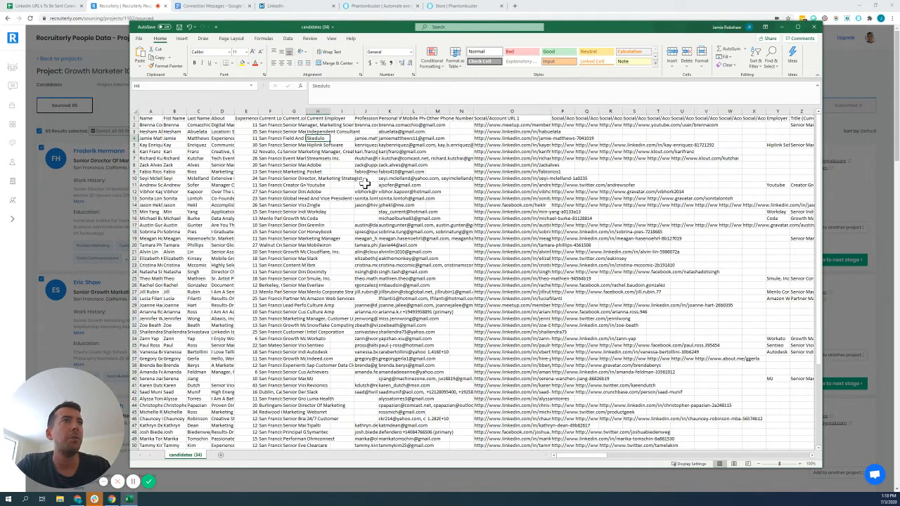
# Sort the whole candidate sheet by Social/Account URL 1 by cell values from A to Z.
pyautogui.click(133, 112)
pyautogui.click(287, 39)
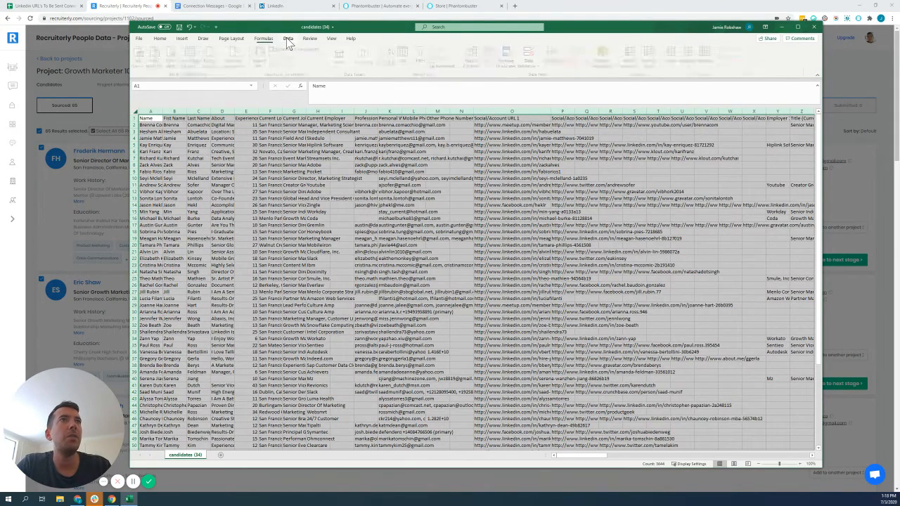
pyautogui.click(404, 57)
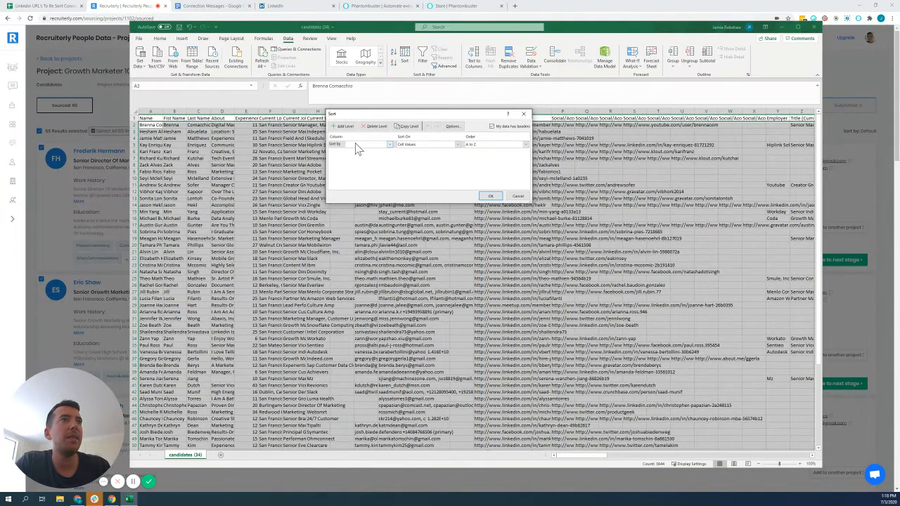
pyautogui.click(357, 145)
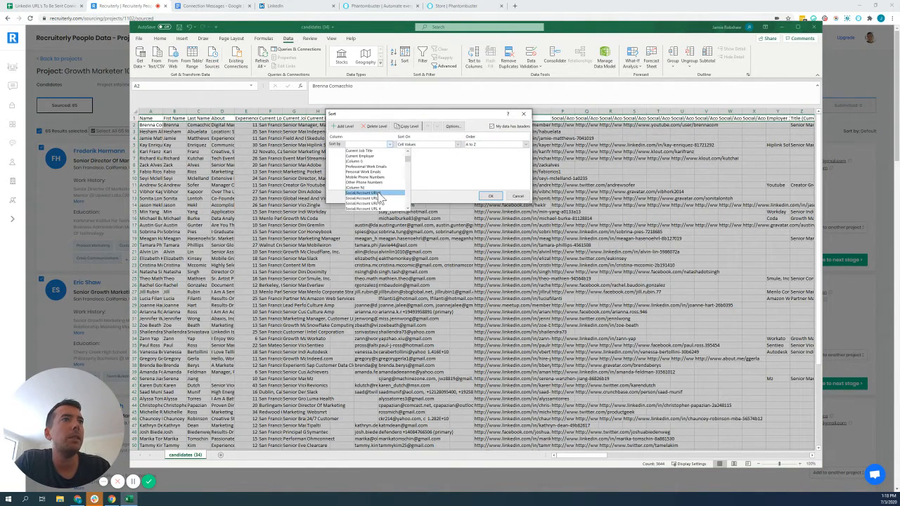
pyautogui.click(373, 176)
pyautogui.click(491, 196)
pyautogui.click(513, 178)
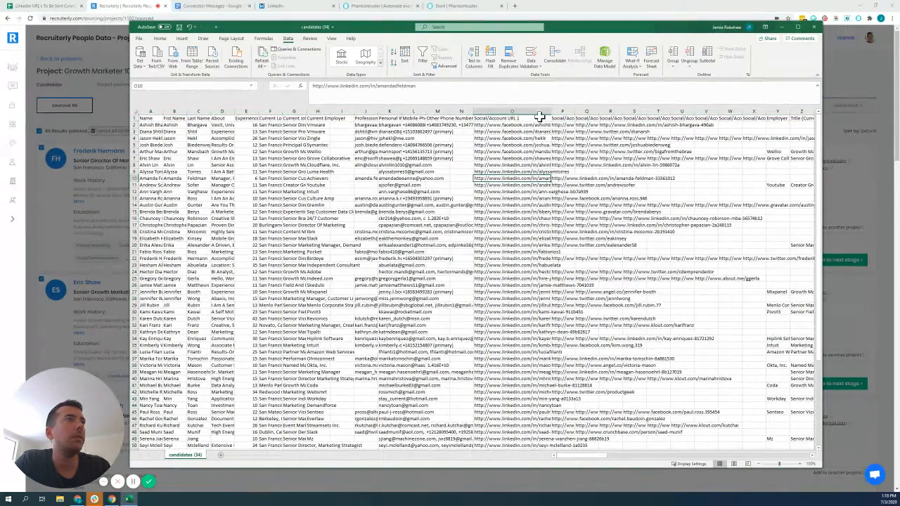
# Widen column O further and check both ends of the sorted list for links that are not LinkedIn profiles.
pyautogui.moveTo(552, 111); pyautogui.dragTo(549, 160)
pyautogui.scroll(-10, 549, 182)
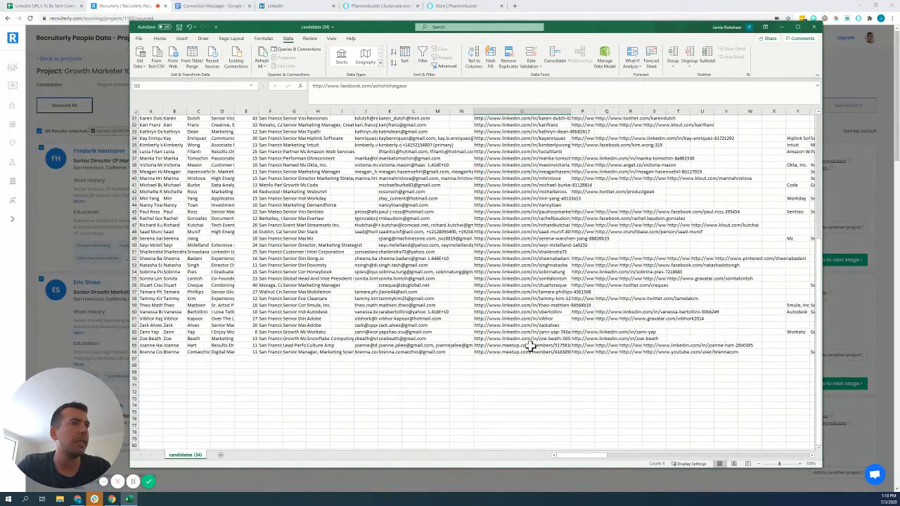
pyautogui.keyDown('ctrl'); pyautogui.click(532, 345); pyautogui.keyUp('ctrl')
pyautogui.scroll(10, 528, 331)
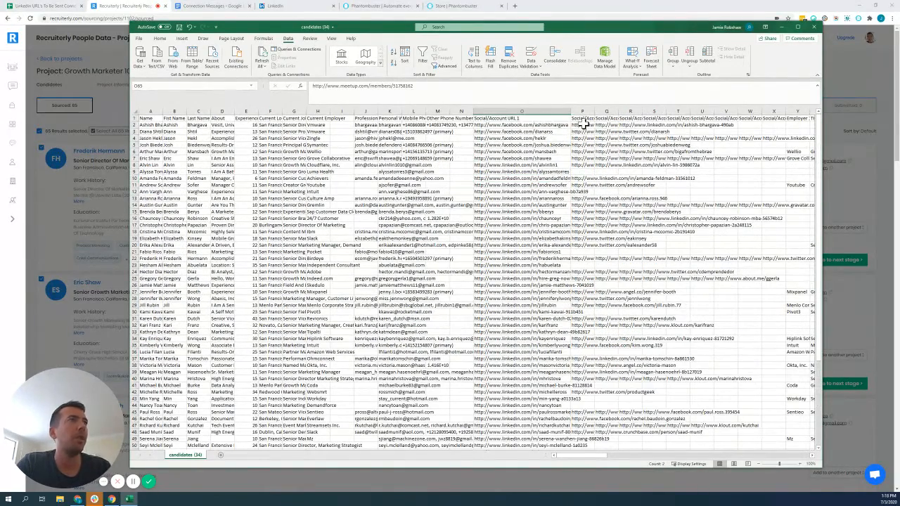
# Replace the Facebook links in O2:O7 with the links copied from P2:P7.
pyautogui.moveTo(582, 124); pyautogui.dragTo(585, 158)
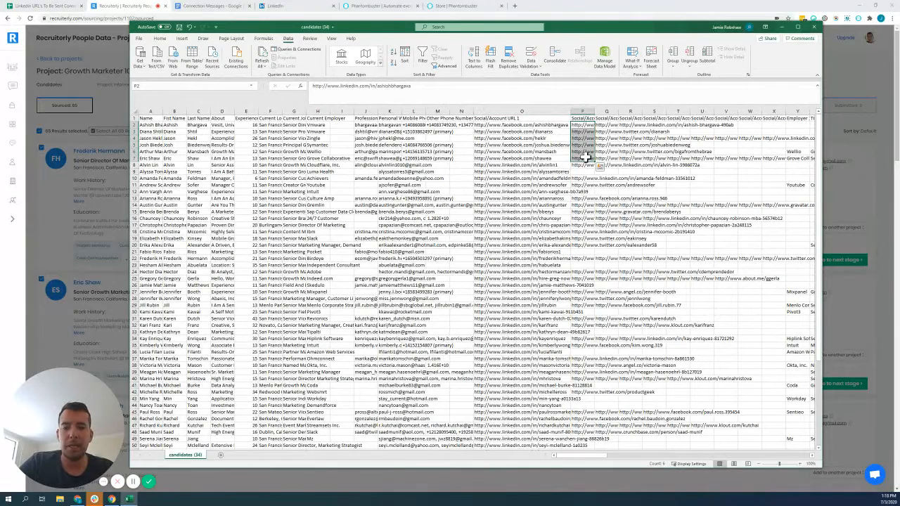
pyautogui.hotkey('ctrl', 'c')
pyautogui.click(499, 127)
pyautogui.hotkey('ctrl', 'v')
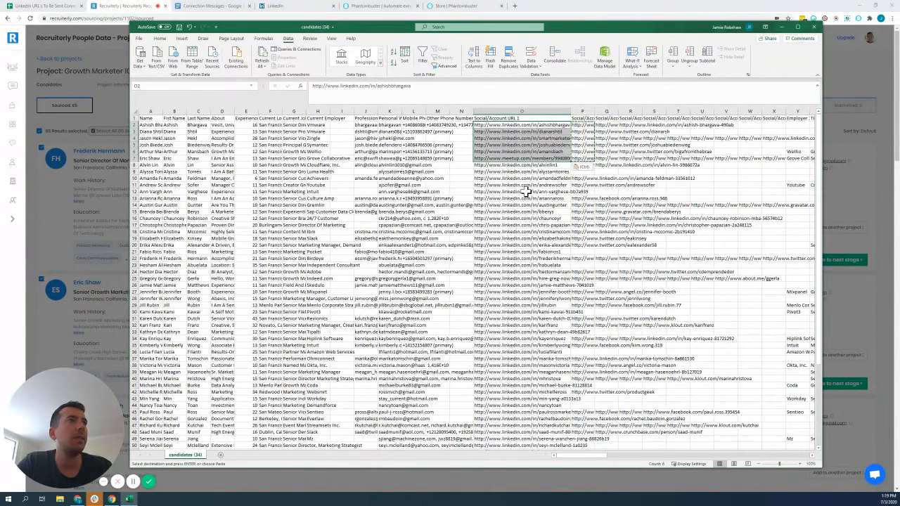
# Replace the Meetup link in O7 with the LinkedIn URL copied from Q7.
pyautogui.click(609, 158)
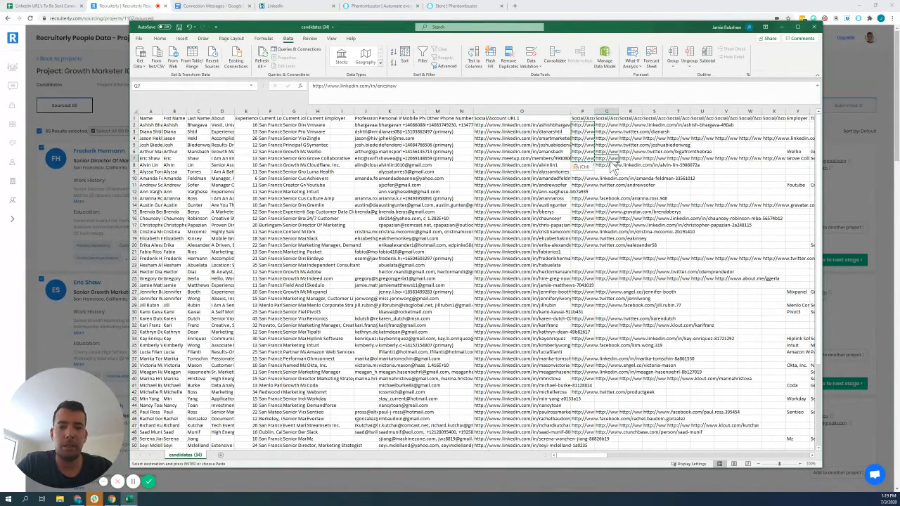
pyautogui.hotkey('ctrl', 'c')
pyautogui.click(518, 158)
pyautogui.hotkey('ctrl', 'v')
pyautogui.click(514, 211)
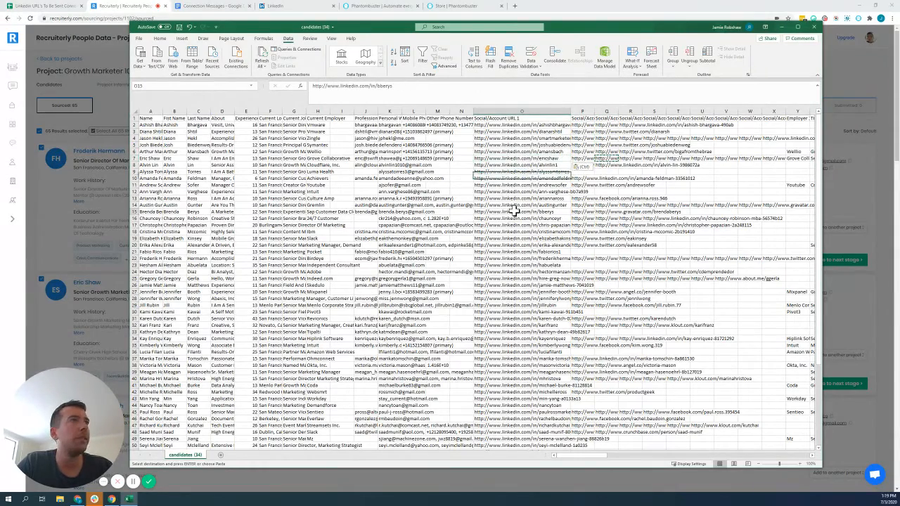
# Replace the Meetup links in O65:O66 with the LinkedIn URLs copied from P65:P66.
pyautogui.scroll(-10, 527, 203)
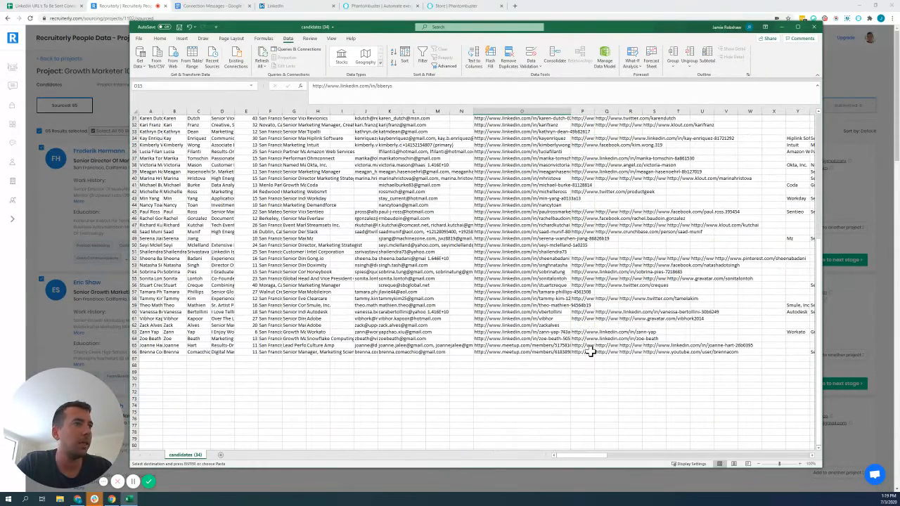
pyautogui.click(589, 352)
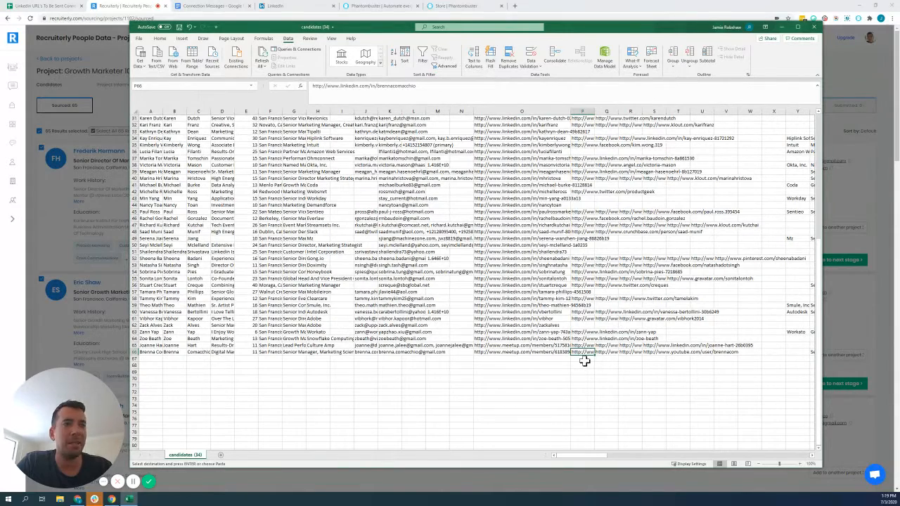
pyautogui.moveTo(583, 345); pyautogui.dragTo(585, 352)
pyautogui.click(533, 345)
pyautogui.hotkey('ctrl', 'v')
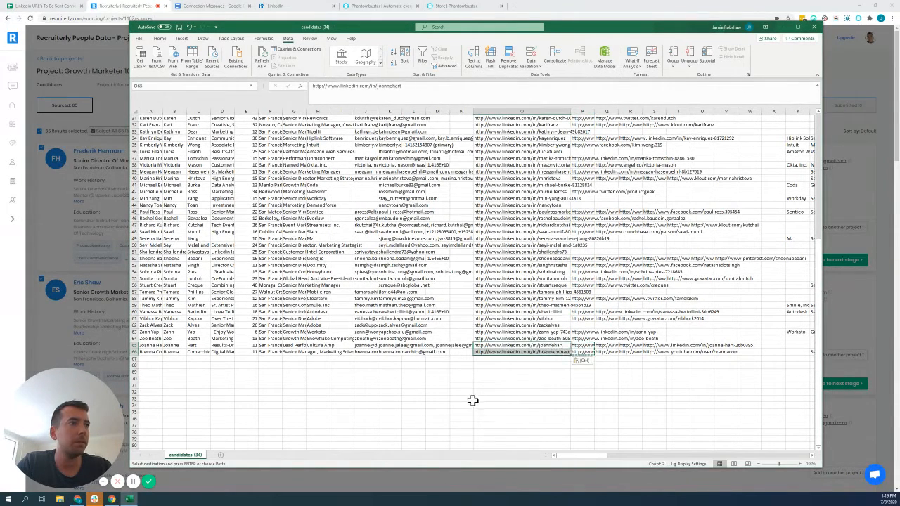
pyautogui.click(471, 399)
# Copy the LinkedIn URLs in O2:O66 and paste them from cell A2 into the "Linkedin URL's To Be Sent Connection - PhantonBuster" Google Sheet.
pyautogui.click(505, 353)
pyautogui.moveTo(506, 353); pyautogui.dragTo(513, 132)
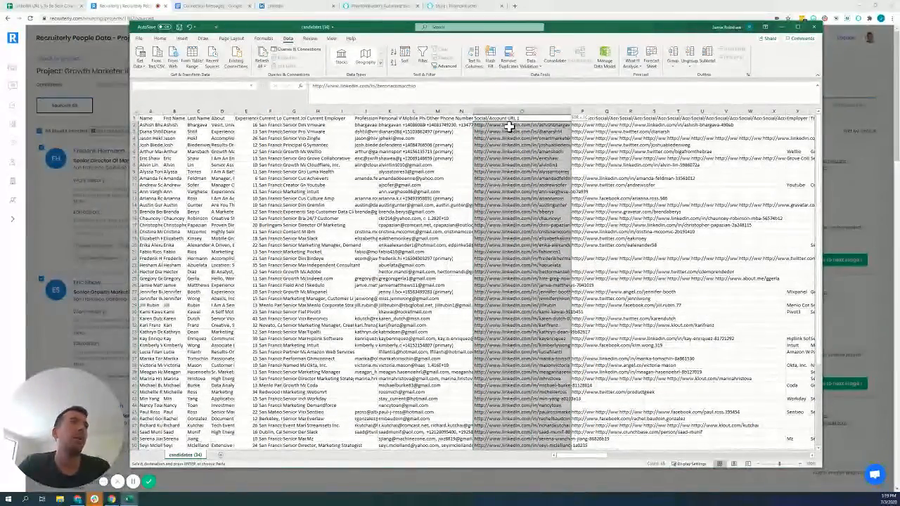
pyautogui.hotkey('ctrl', 'c')
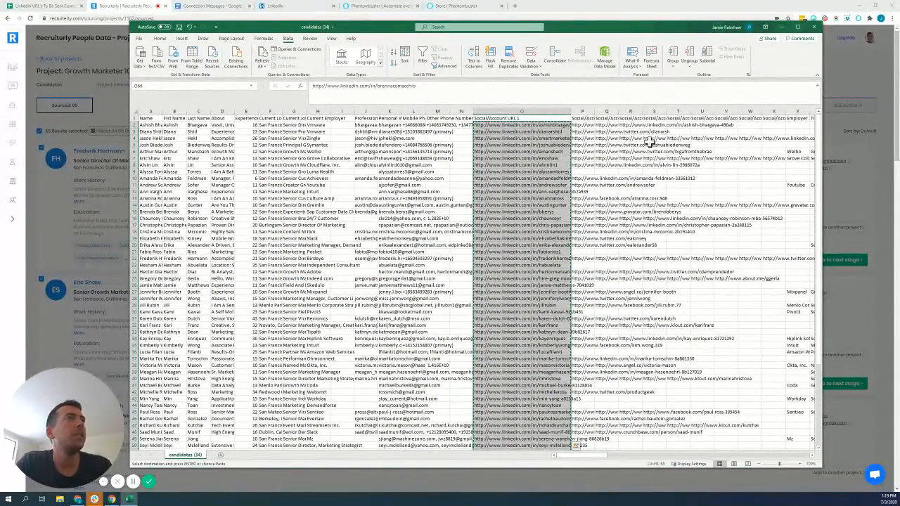
pyautogui.click(782, 28)
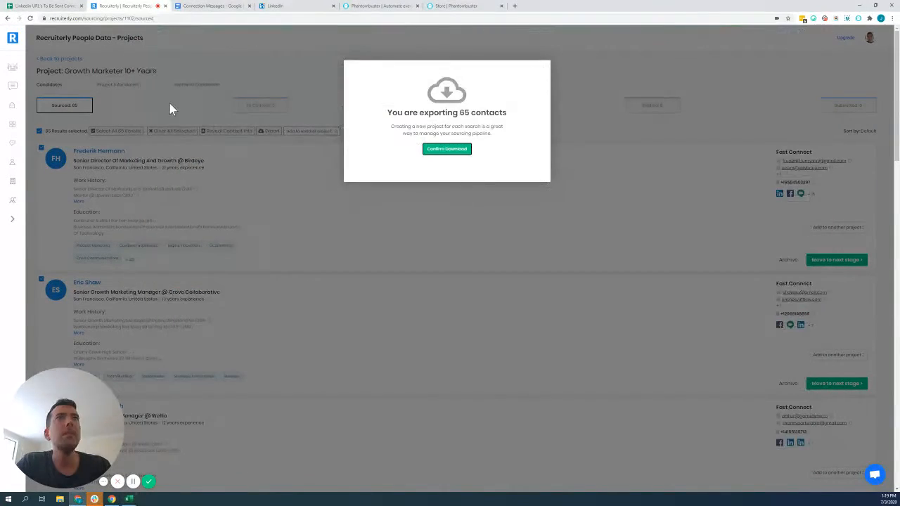
pyautogui.click(68, 7)
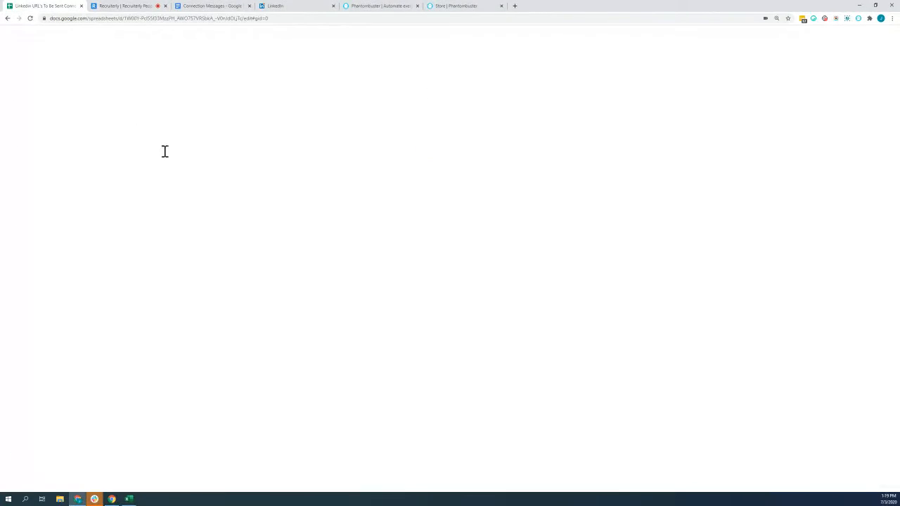
pyautogui.click(76, 97)
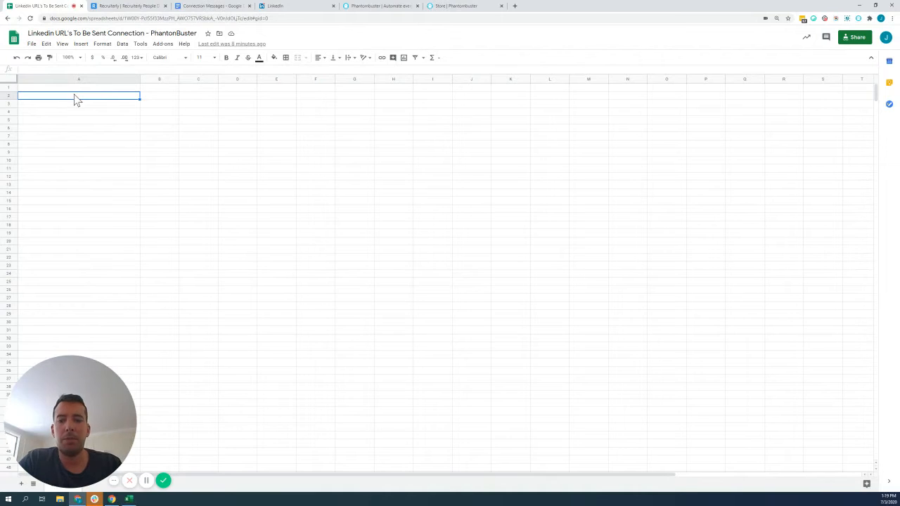
pyautogui.hotkey('ctrl', 'v')
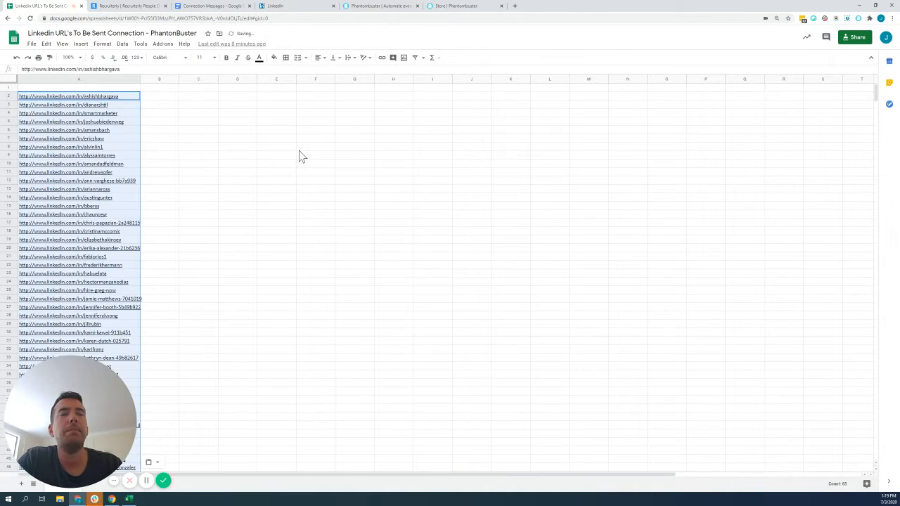
# Enter the header "LinkedIn URL" in cell A1 above the pasted profile links.
pyautogui.click(145, 133)
pyautogui.click(103, 89)
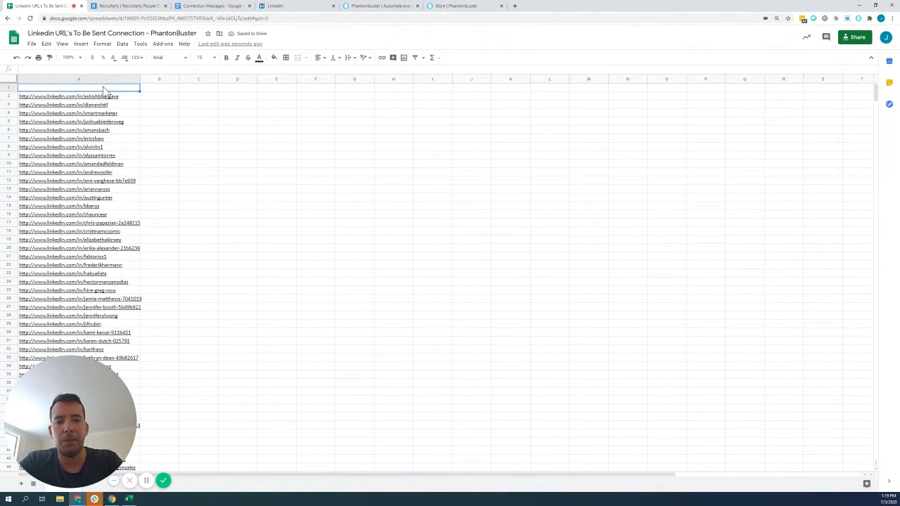
pyautogui.write('LinkedIn')
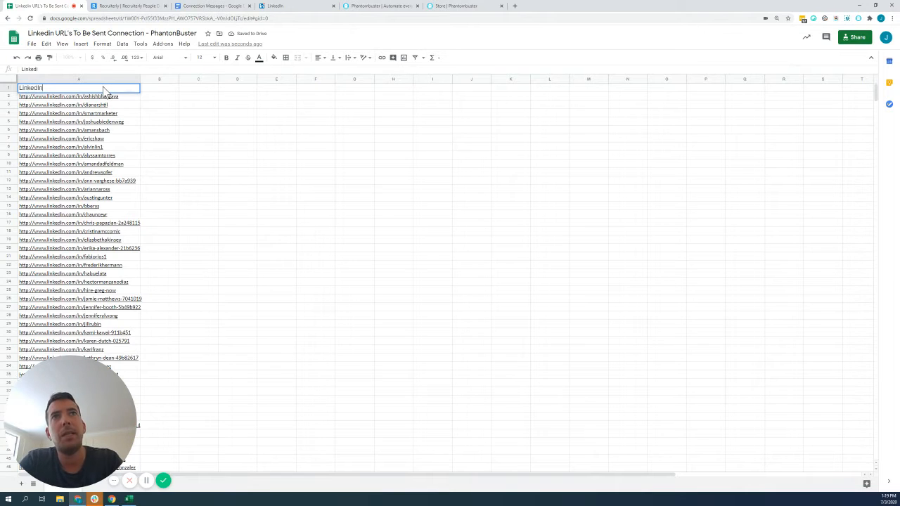
pyautogui.write(' URL')
pyautogui.press('Return')
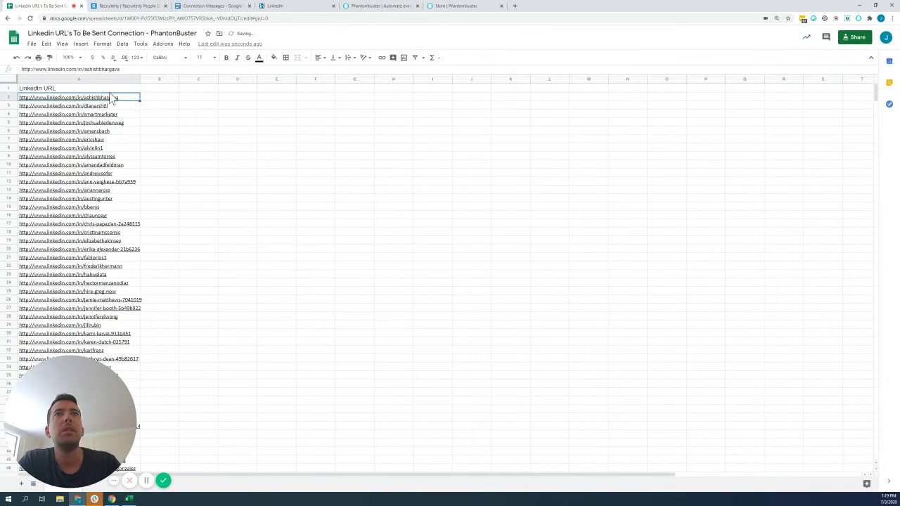
# Open the sheet's sharing settings and check in the link options that anyone with the link can view.
pyautogui.click(320, 176)
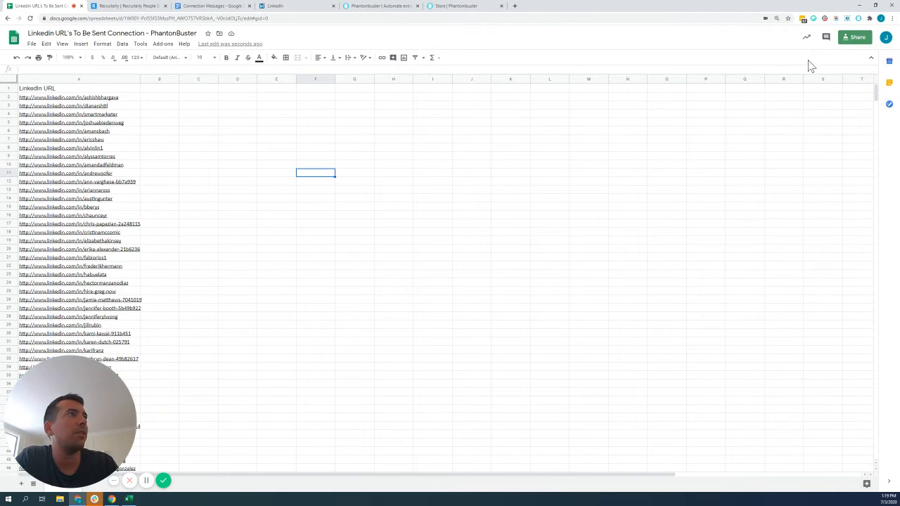
pyautogui.click(843, 38)
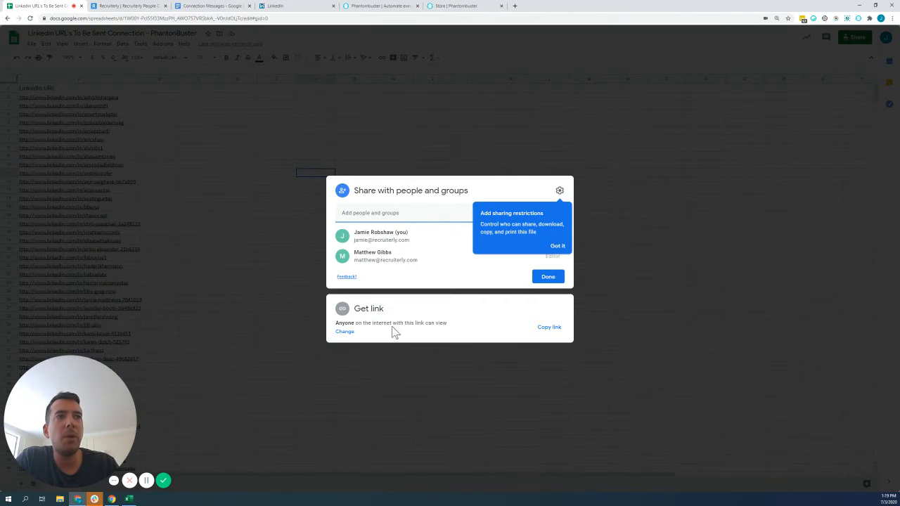
pyautogui.moveTo(362, 323); pyautogui.dragTo(431, 325)
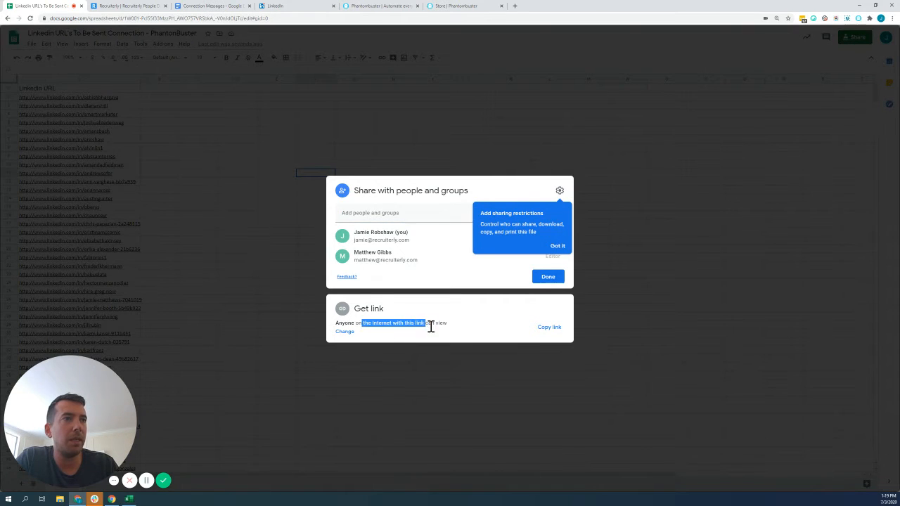
pyautogui.click(430, 325)
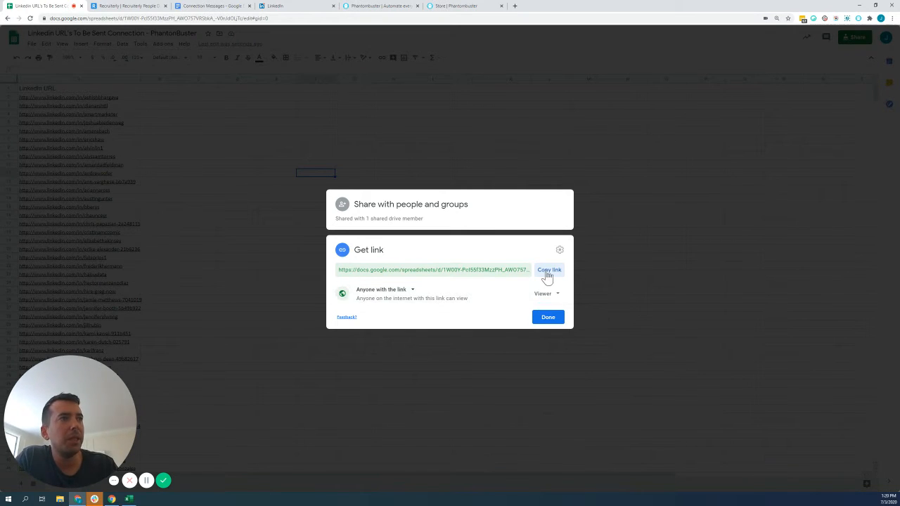
# Switch to the PhantomBuster store and browse the LinkedIn Phantoms for the LinkedIn Network Booster.
pyautogui.click(139, 10)
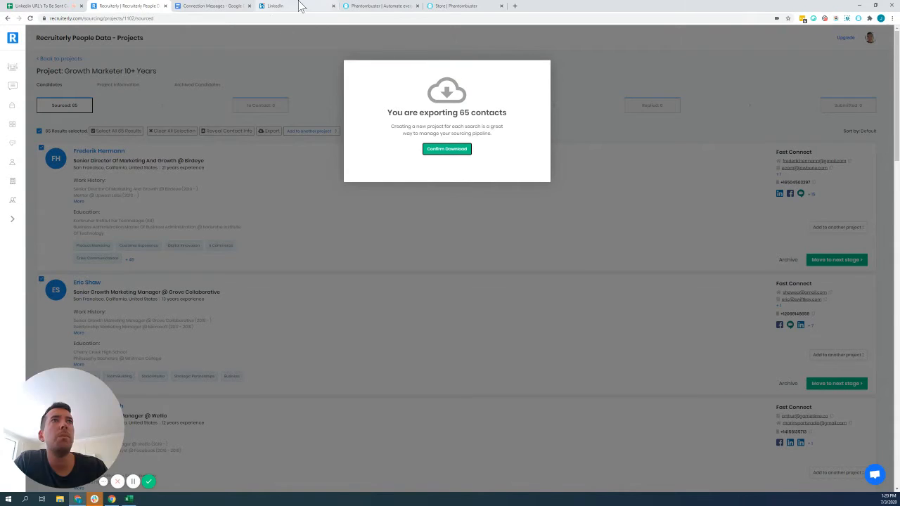
pyautogui.click(368, 10)
pyautogui.click(457, 6)
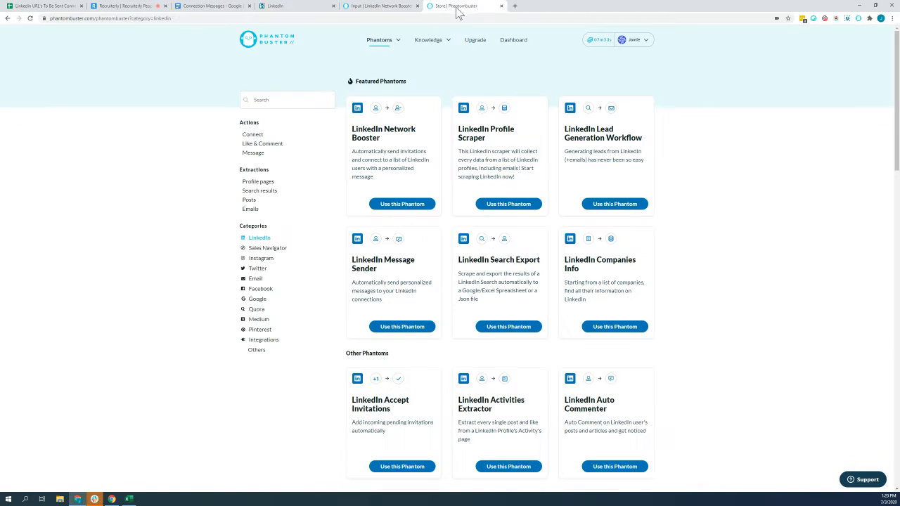
pyautogui.scroll(-2, 562, 211)
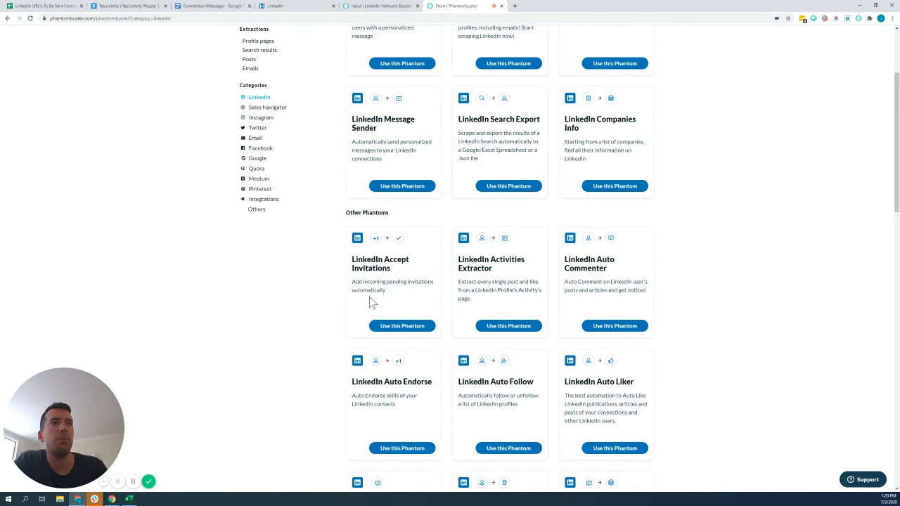
pyautogui.scroll(2, 443, 307)
pyautogui.scroll(1, 373, 279)
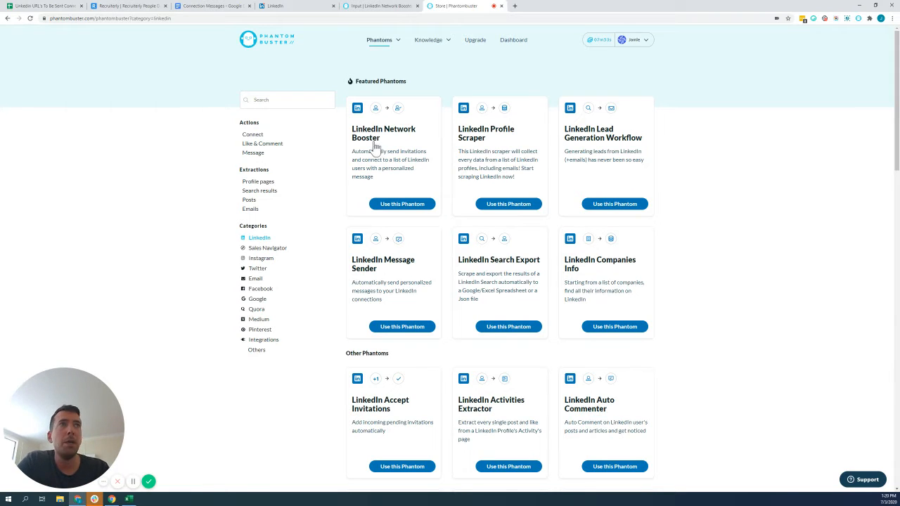
# Connect the LinkedIn session cookie in the LinkedIn Network Booster setup and paste the Google Sheet's share link as the spreadsheet URL of people to invite.
pyautogui.click(387, 6)
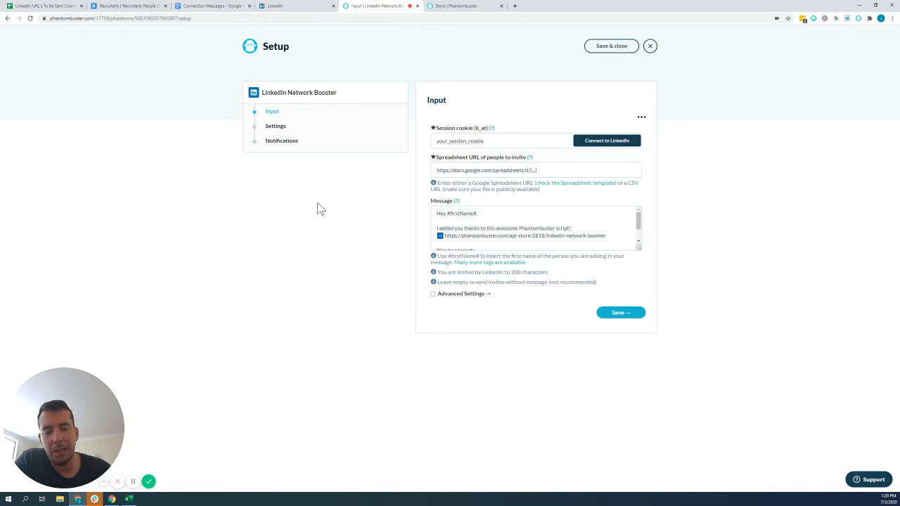
pyautogui.click(607, 142)
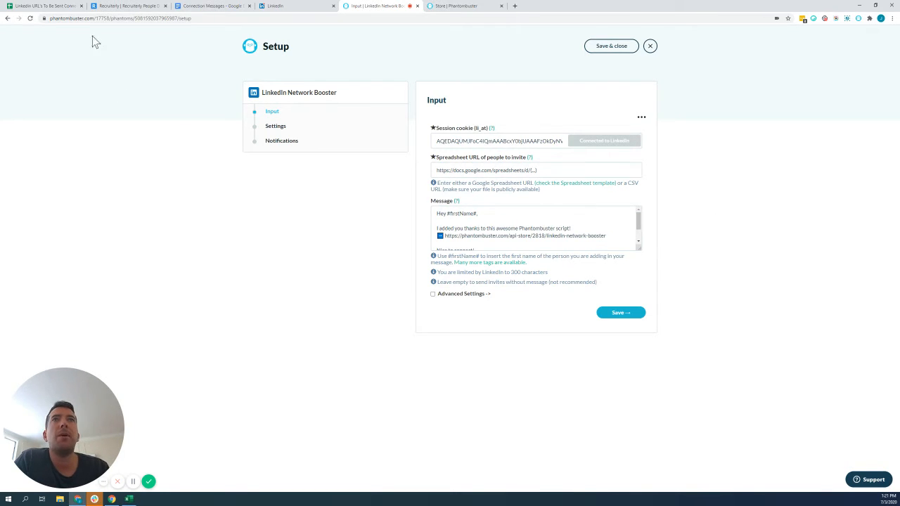
pyautogui.click(43, 7)
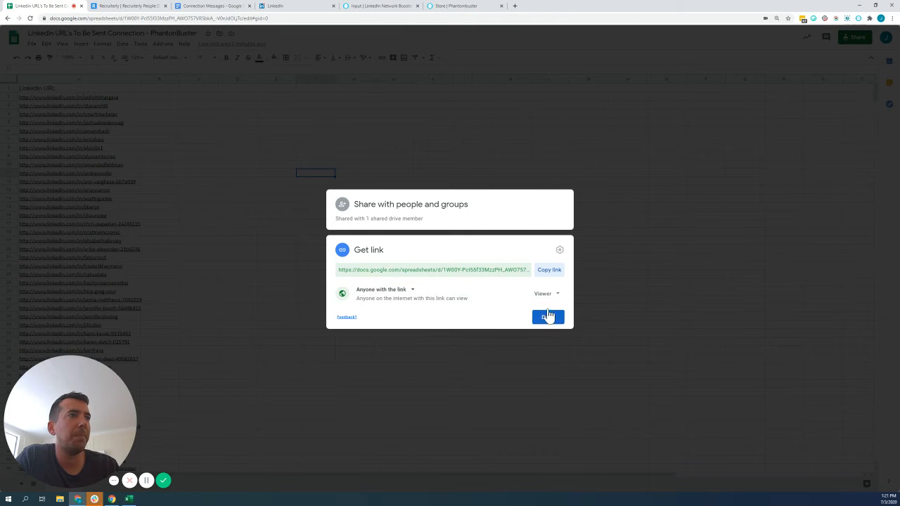
pyautogui.click(550, 271)
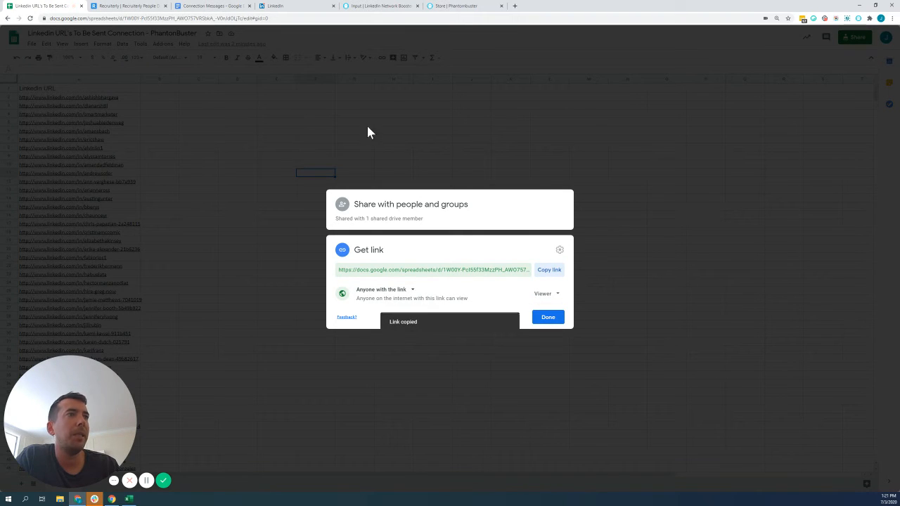
pyautogui.click(364, 7)
pyautogui.click(486, 172)
pyautogui.hotkey('ctrl', 'a')
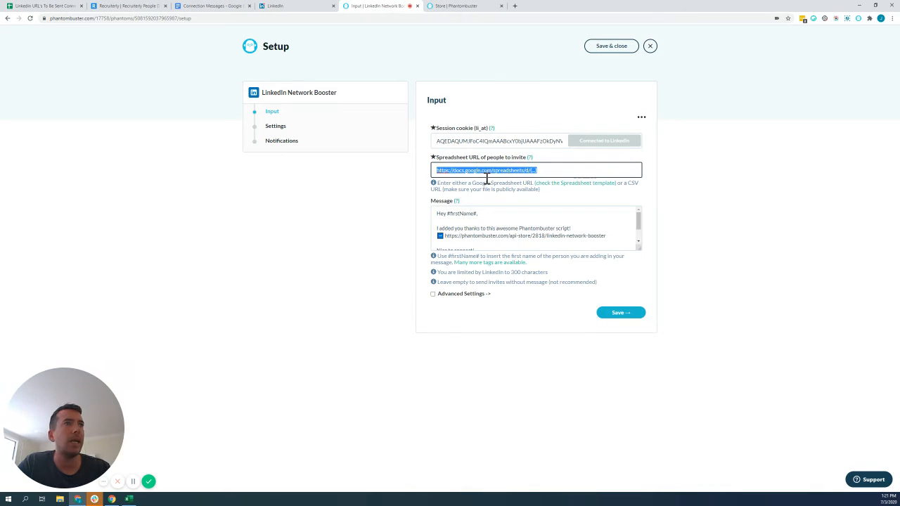
pyautogui.hotkey('ctrl', 'v')
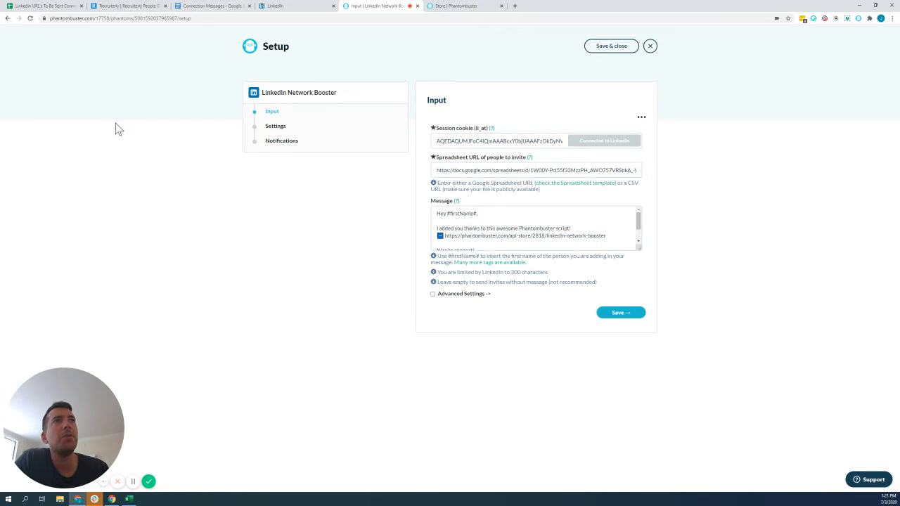
# Review the templates in the "Connection Messages" Google Doc and copy the message under "RECRUITER / HEADHUNTER", starting at "Hey #firstName#,".
pyautogui.click(212, 6)
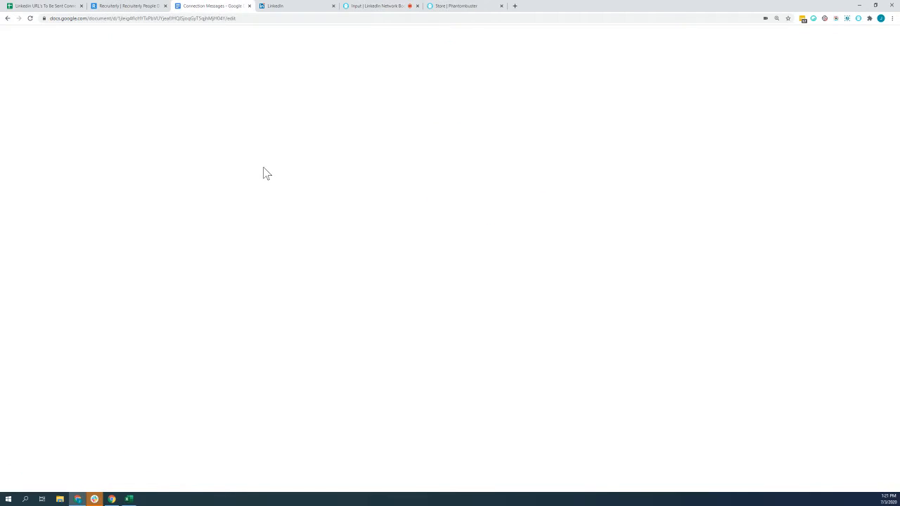
pyautogui.click(416, 178)
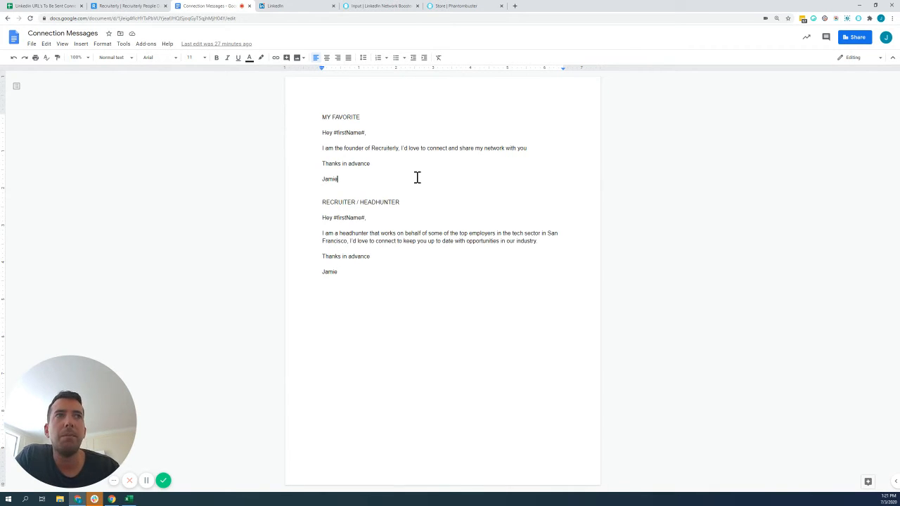
pyautogui.click(406, 228)
pyautogui.click(392, 246)
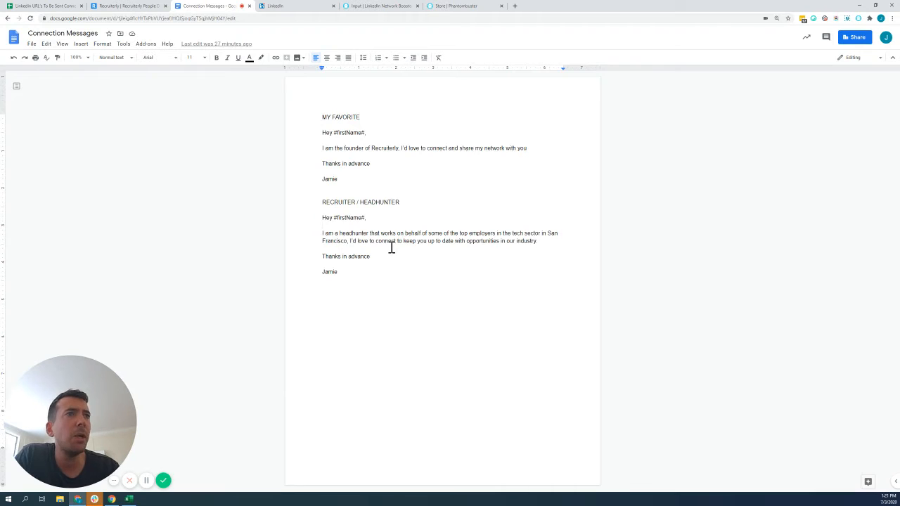
pyautogui.click(373, 276)
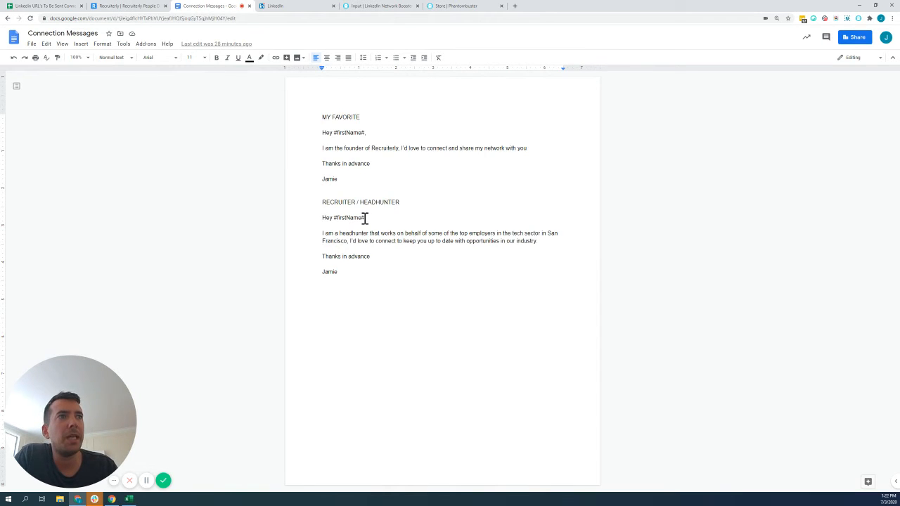
pyautogui.moveTo(333, 218); pyautogui.dragTo(366, 218)
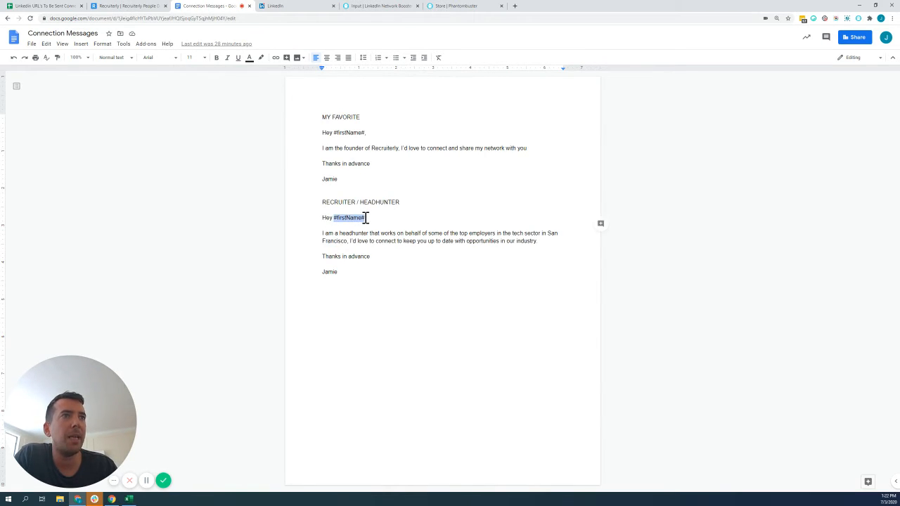
pyautogui.click(383, 263)
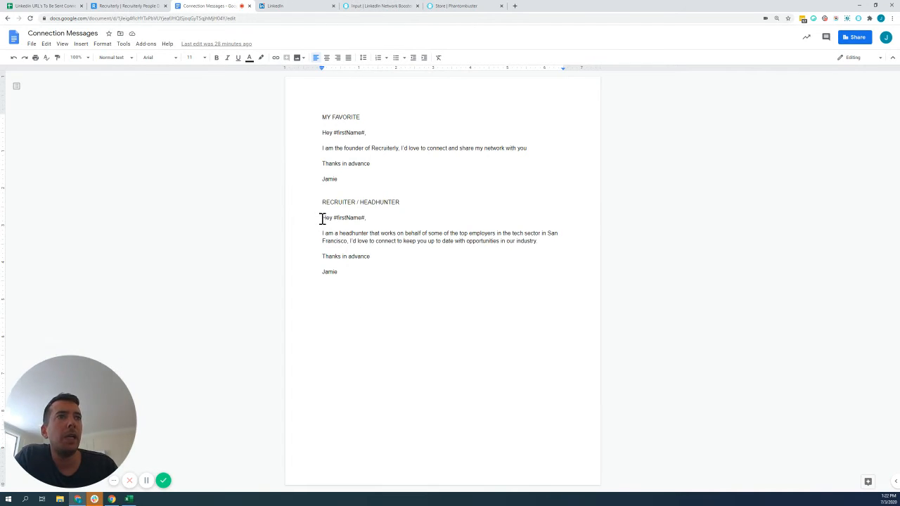
pyautogui.moveTo(322, 217)
pyautogui.mouseDown()
pyautogui.moveTo(362, 277)
pyautogui.moveTo(315, 235)
pyautogui.moveTo(314, 218)
pyautogui.mouseUp()
pyautogui.click(416, 278)
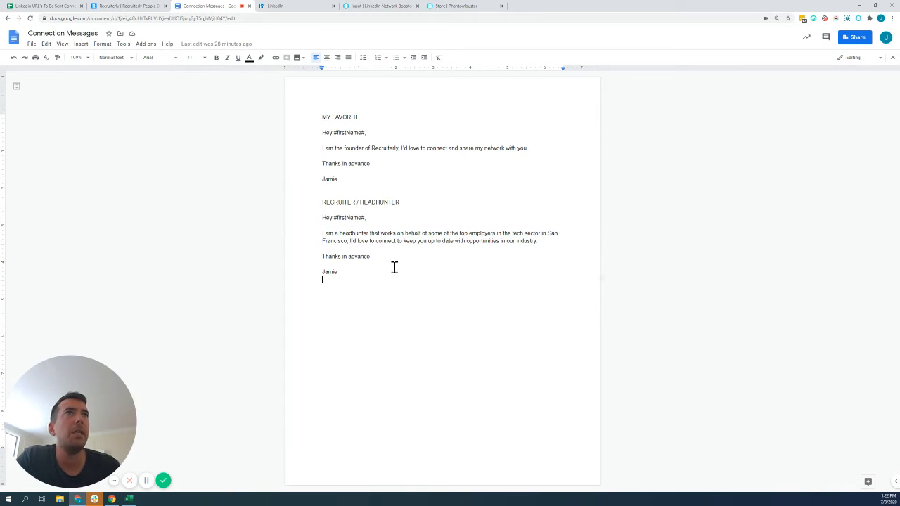
# Replace the default invitation message in the LinkedIn Network Booster setup with the copied headhunter message.
pyautogui.click(378, 5)
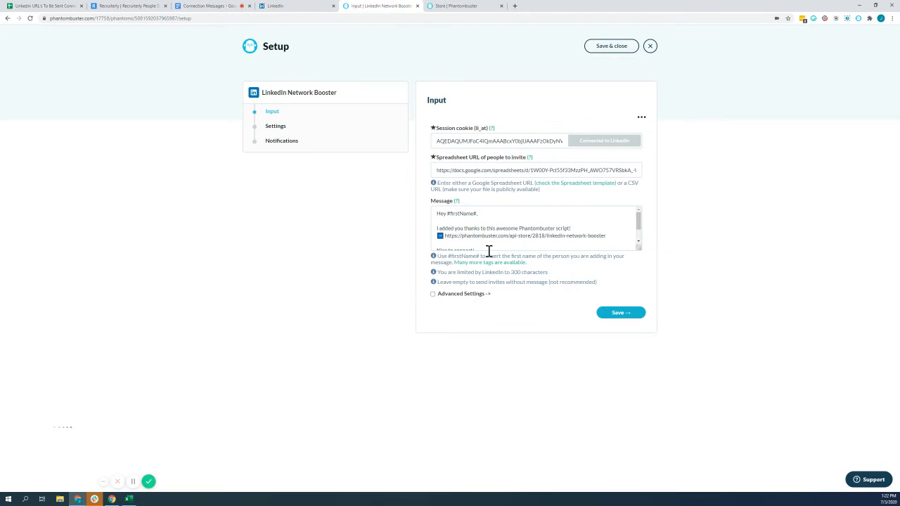
pyautogui.click(462, 218)
pyautogui.hotkey('ctrl', 'a')
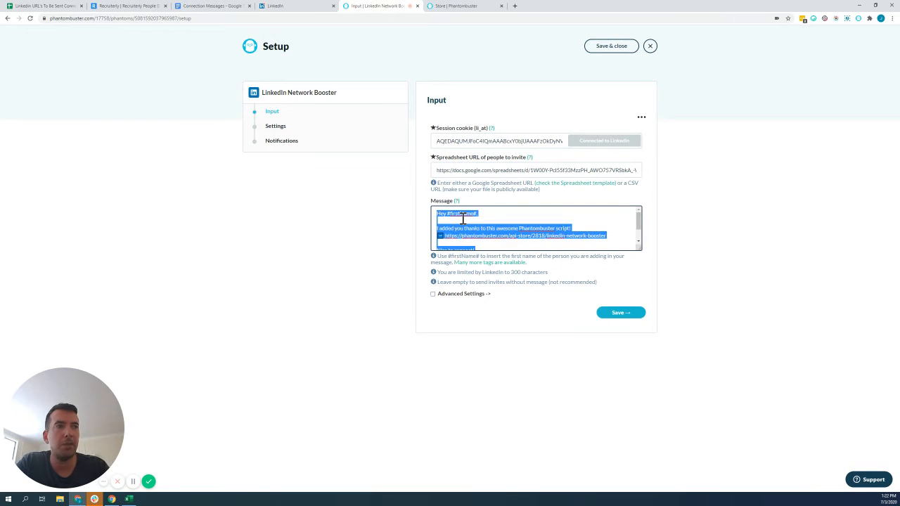
pyautogui.press('BackSpace')
pyautogui.hotkey('ctrl', 'v')
pyautogui.scroll(3, 478, 235)
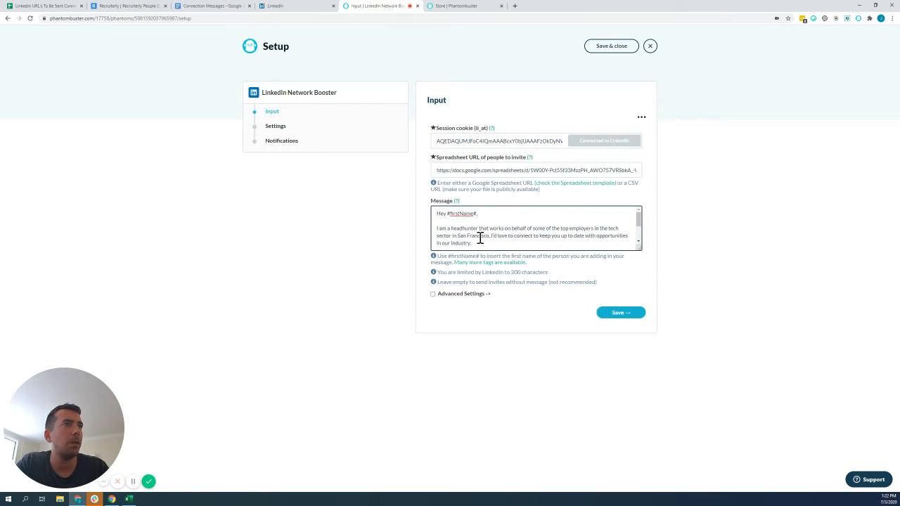
pyautogui.click(406, 222)
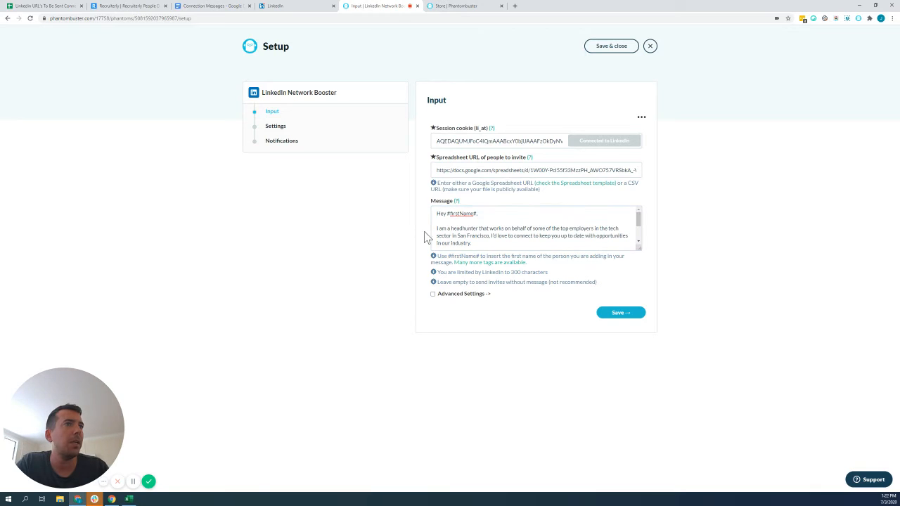
# Open the available message tags tutorial in a separate page, review the customized message section, and close the page.
pyautogui.rightClick(497, 268)
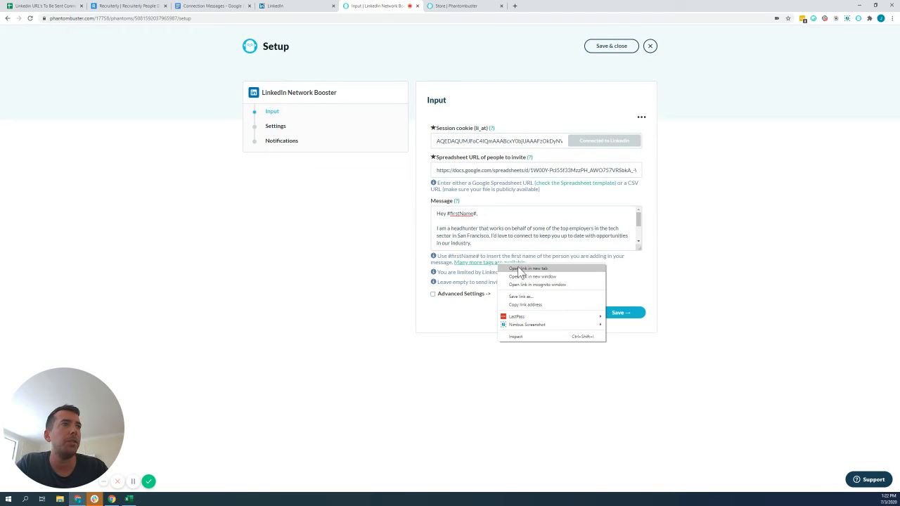
pyautogui.click(518, 269)
pyautogui.click(453, 8)
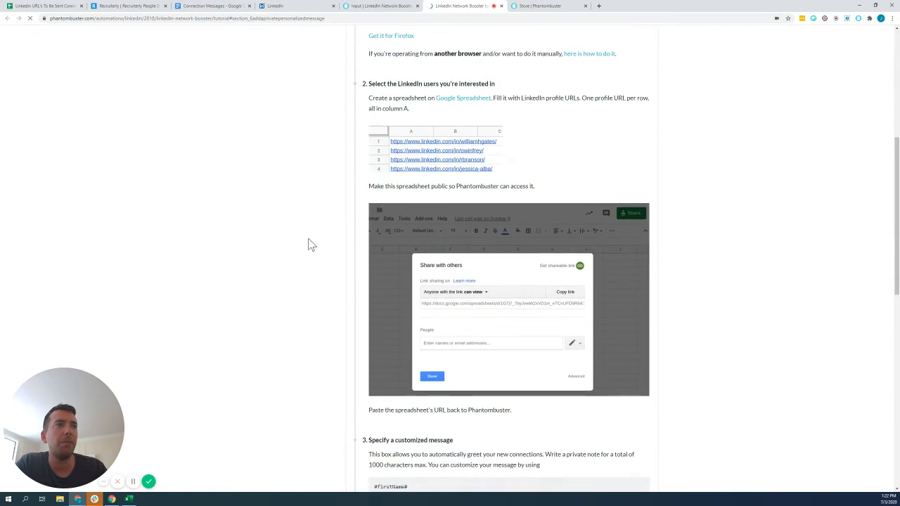
pyautogui.scroll(-4, 311, 245)
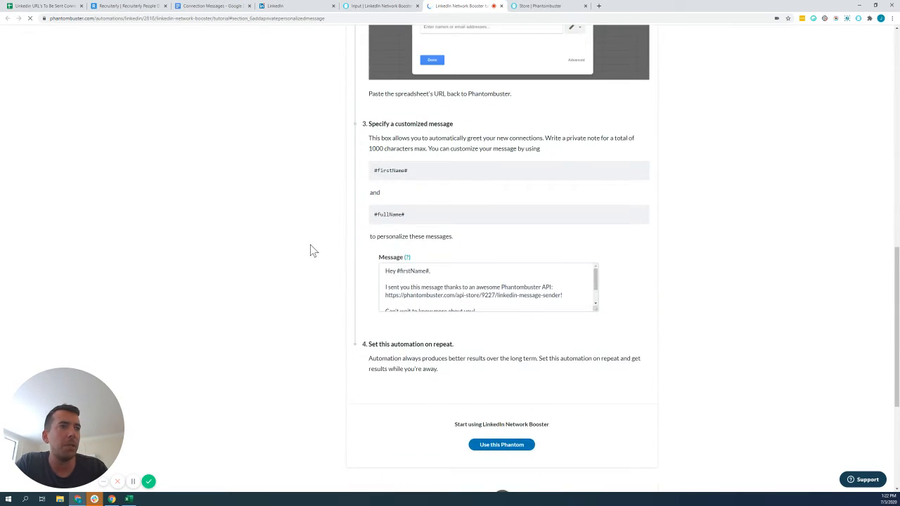
pyautogui.scroll(11, 312, 245)
pyautogui.scroll(4, 218, 296)
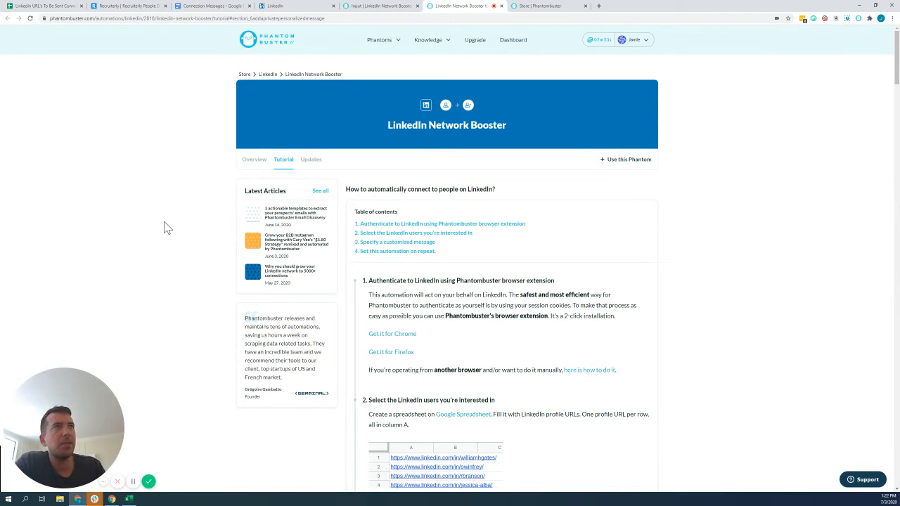
pyautogui.click(501, 6)
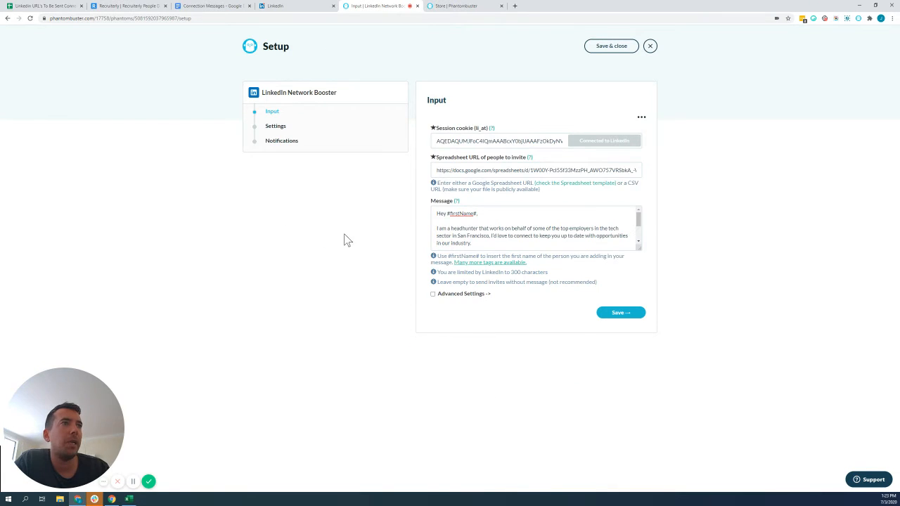
# Enable the Advanced Settings and activate the field for the column name from which to get profile URLs.
pyautogui.click(476, 295)
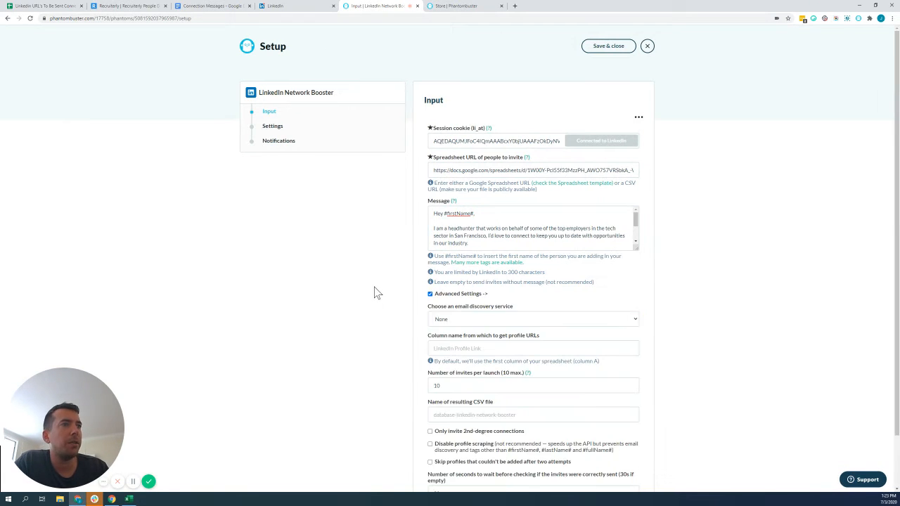
pyautogui.scroll(-1, 421, 291)
pyautogui.click(494, 291)
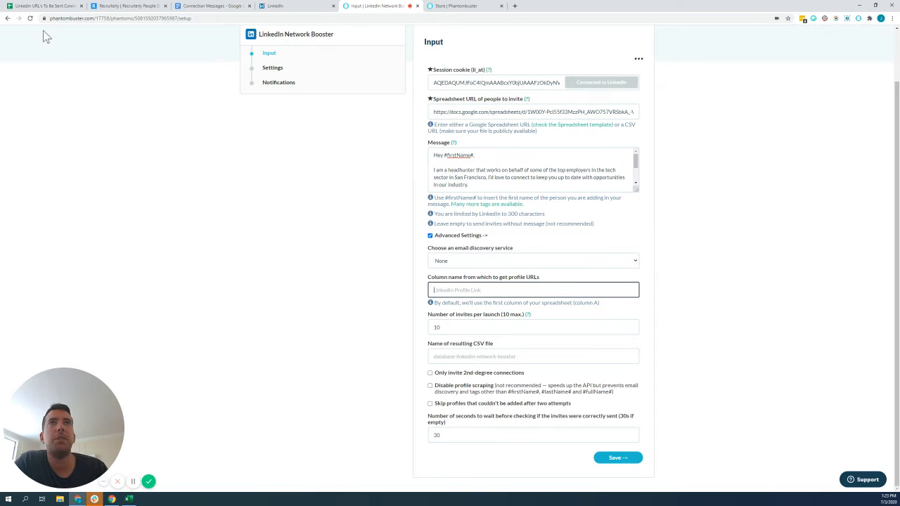
pyautogui.click(44, 5)
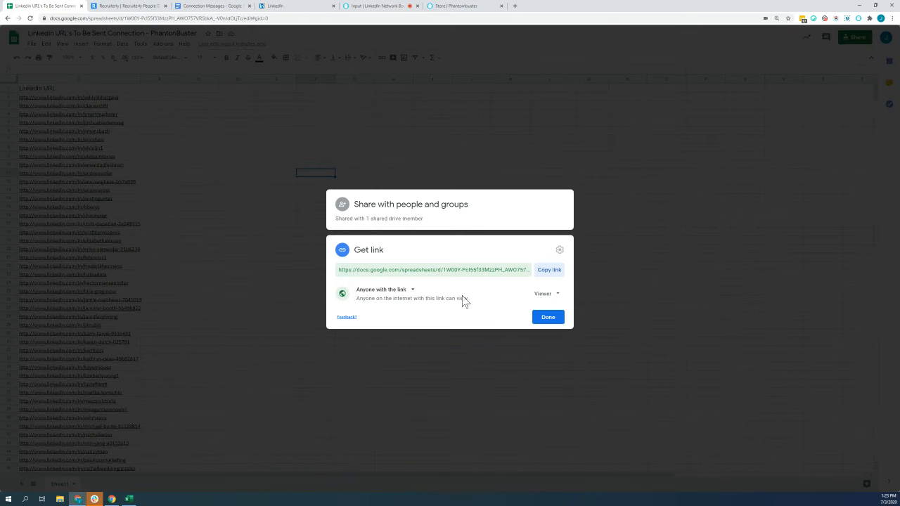
pyautogui.click(181, 173)
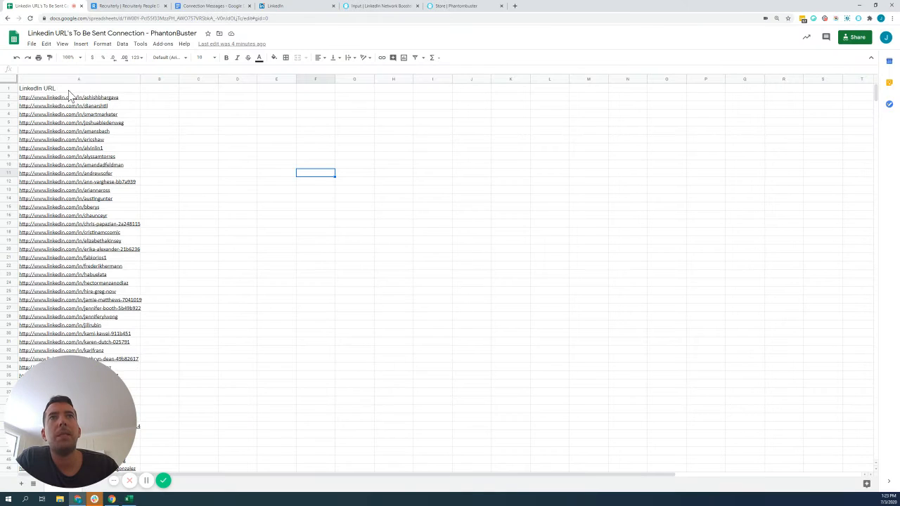
pyautogui.click(67, 92)
pyautogui.click(317, 223)
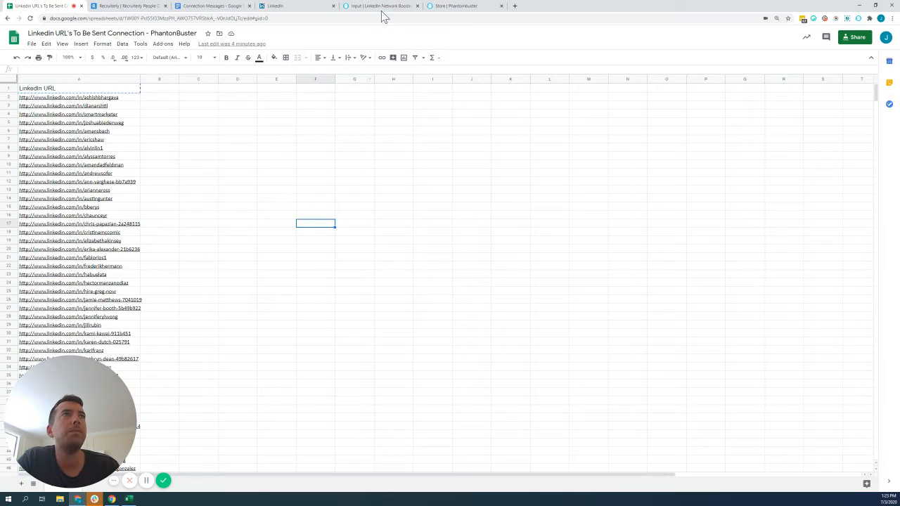
pyautogui.click(383, 8)
pyautogui.hotkey('ctrl', 'v')
pyautogui.click(387, 312)
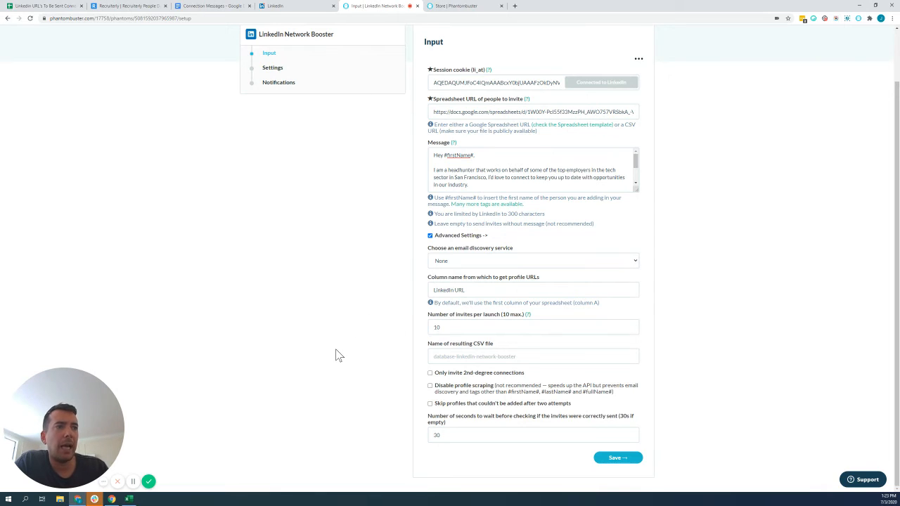
# Save the input with 10 invites per launch, keep the launch set to Manually and notifications to None, and finish the setup.
pyautogui.click(618, 459)
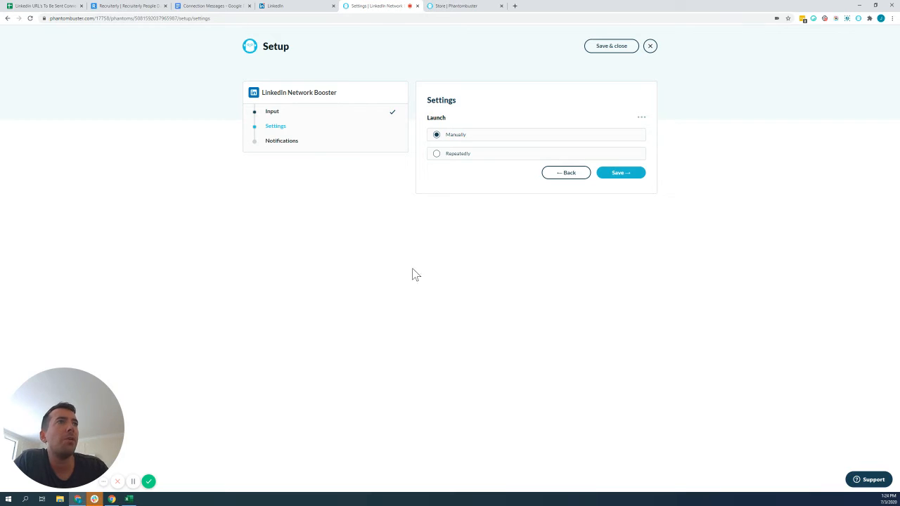
pyautogui.click(636, 174)
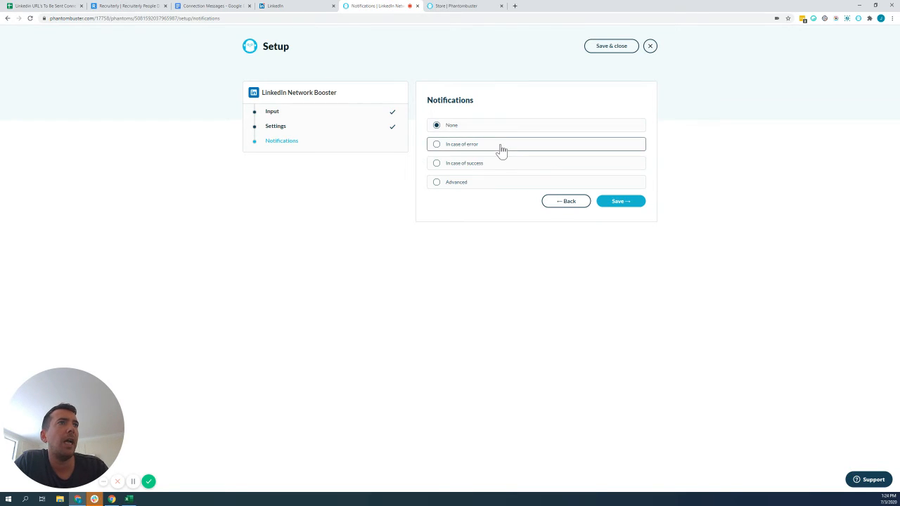
pyautogui.click(628, 204)
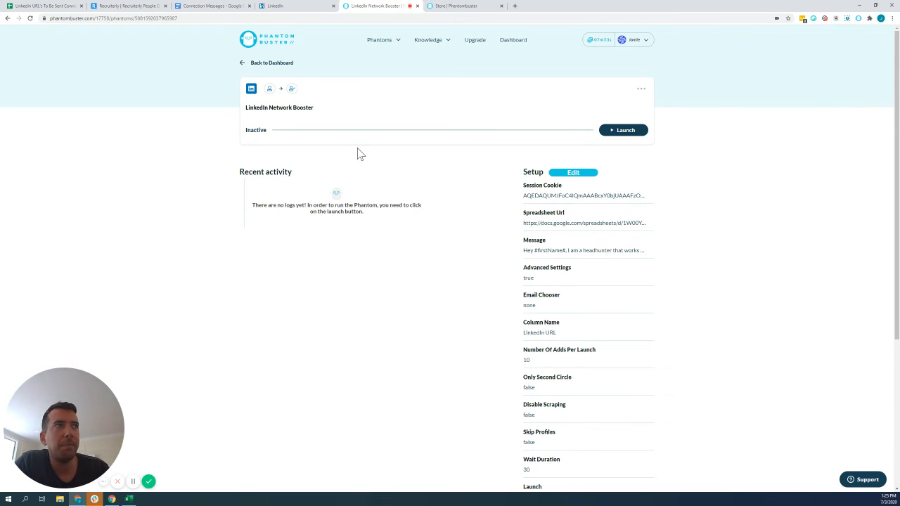
# Launch the LinkedIn Network Booster and abort the run while it is processing the first profile.
pyautogui.click(620, 132)
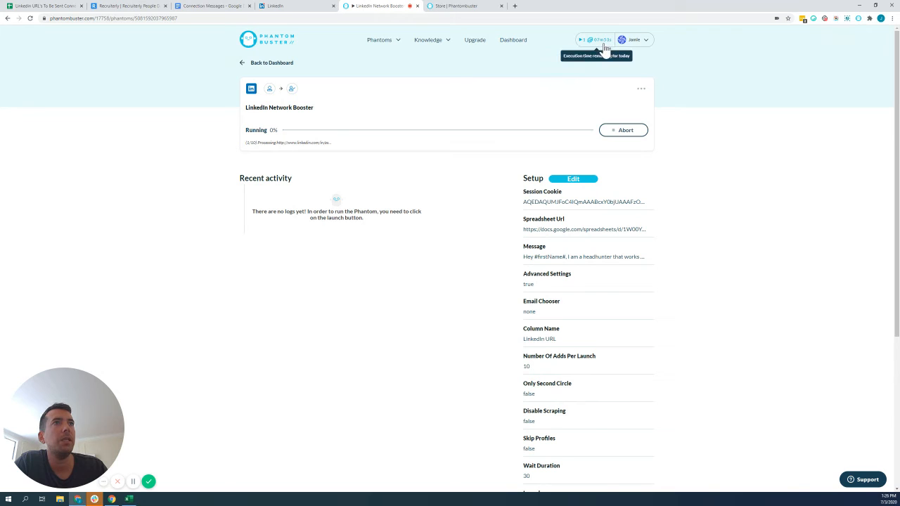
pyautogui.click(619, 133)
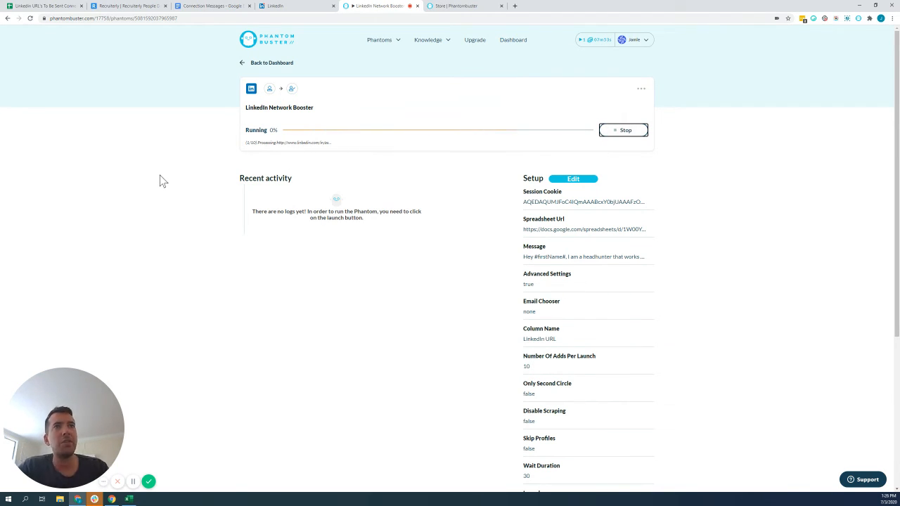